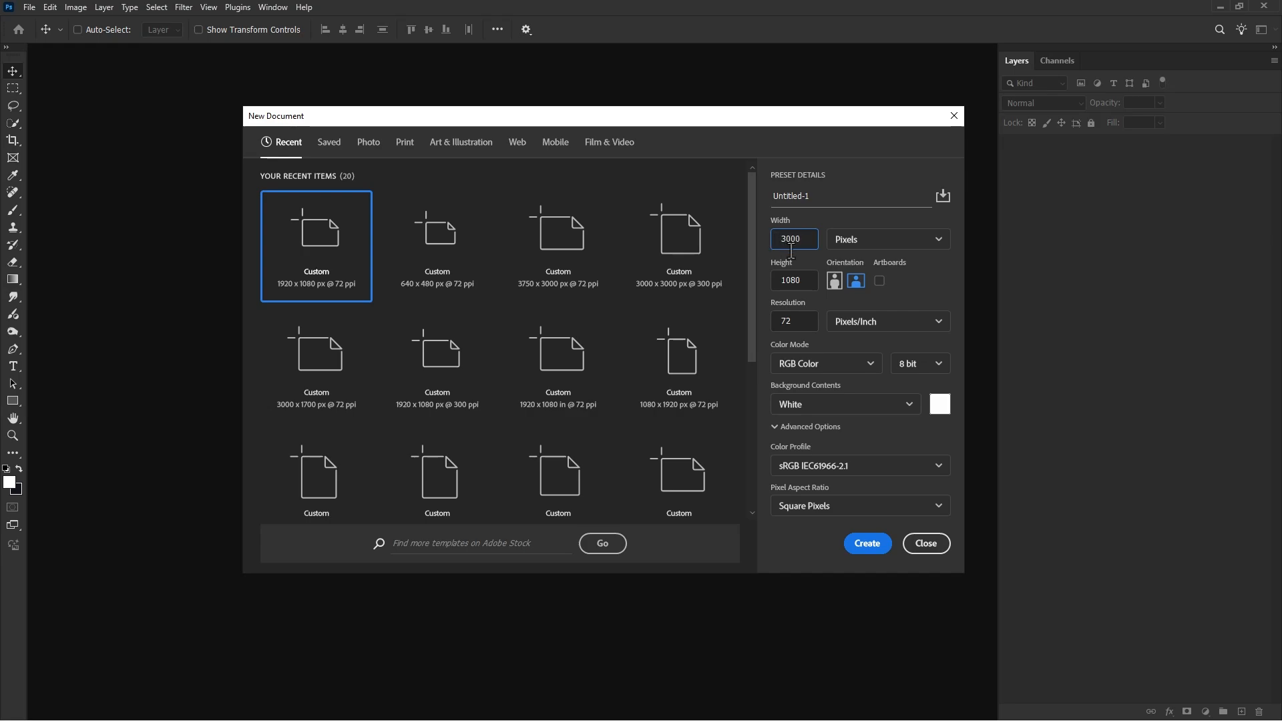
# Step: Create a new landscape document of 3000 x 1200 pixels at 72 pixels/inch with a white background
pyautogui.click(805, 280)
pyautogui.write('12')
pyautogui.click(856, 283)
pyautogui.click(867, 544)
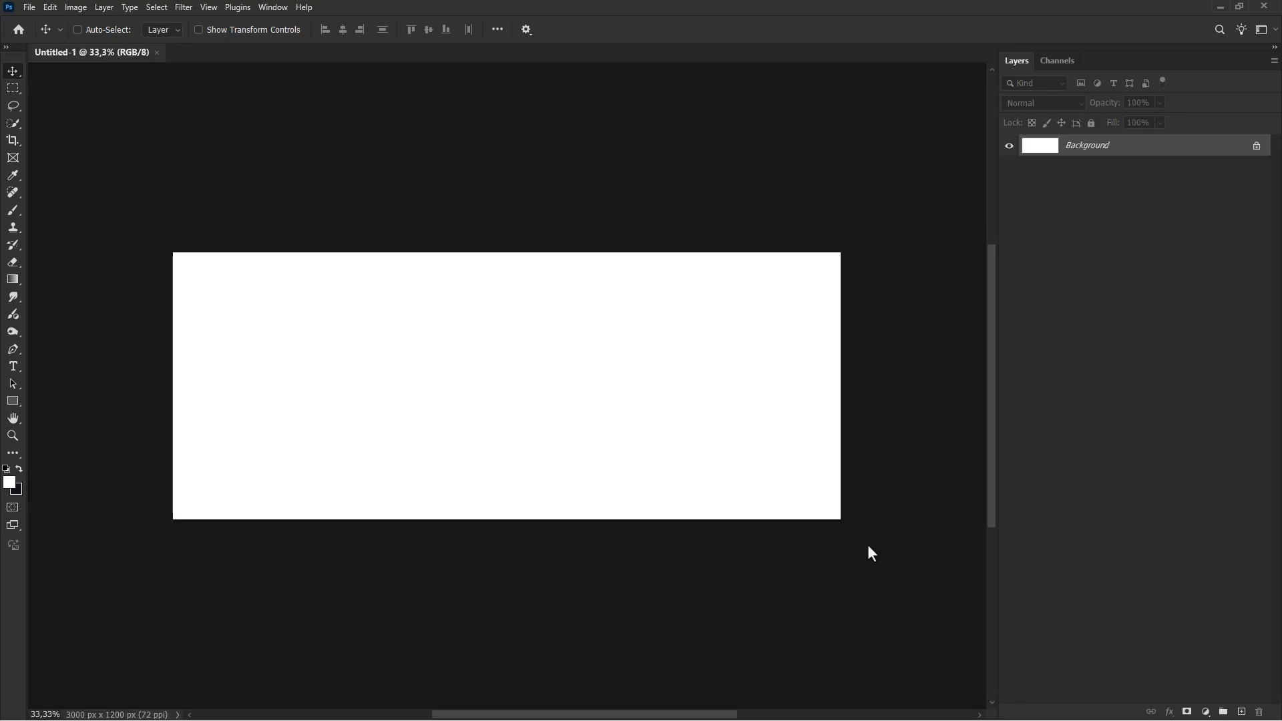
# Step: Add a Solid Color fill layer in black (000000) above the background
pyautogui.click(1205, 712)
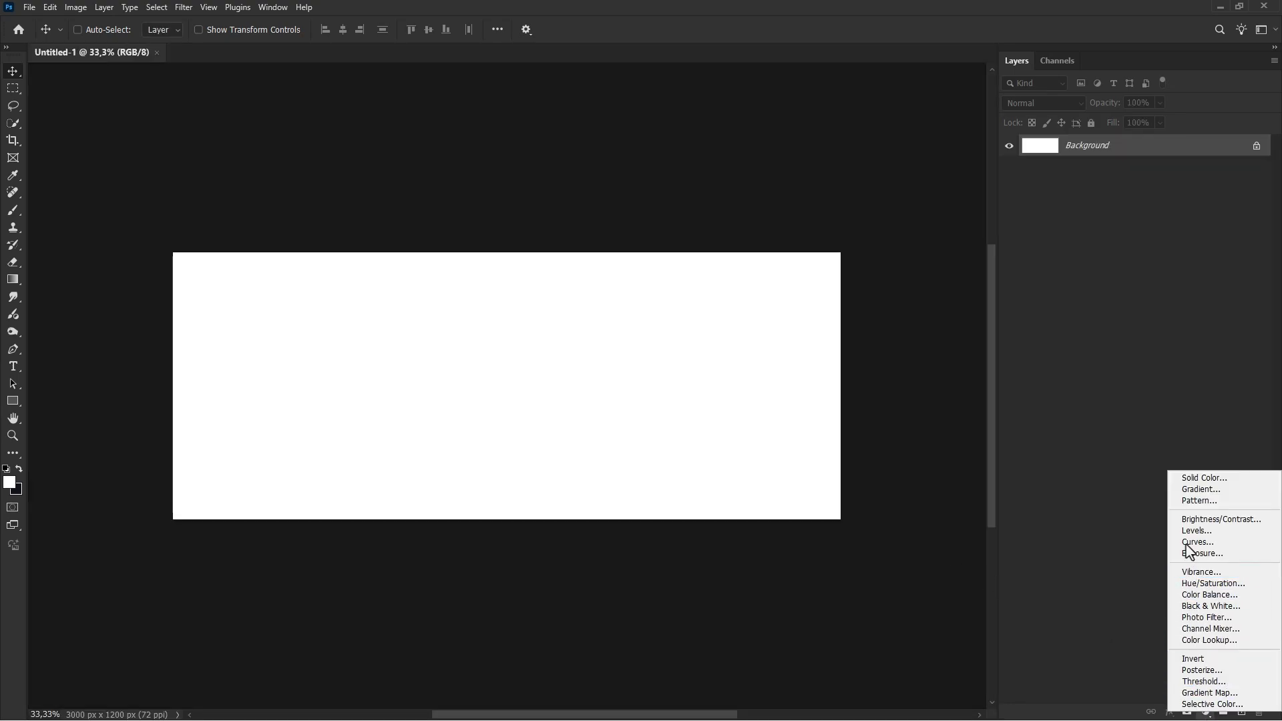
pyautogui.click(1195, 475)
pyautogui.write('000000')
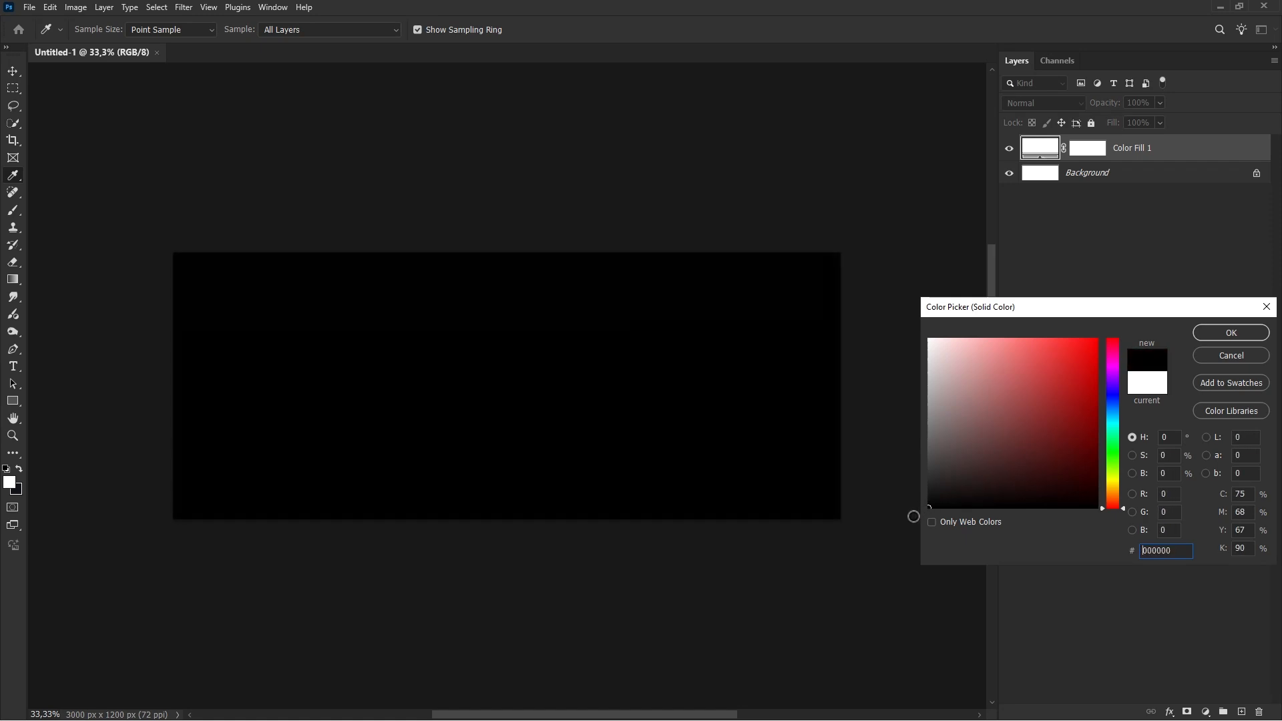
pyautogui.click(1242, 331)
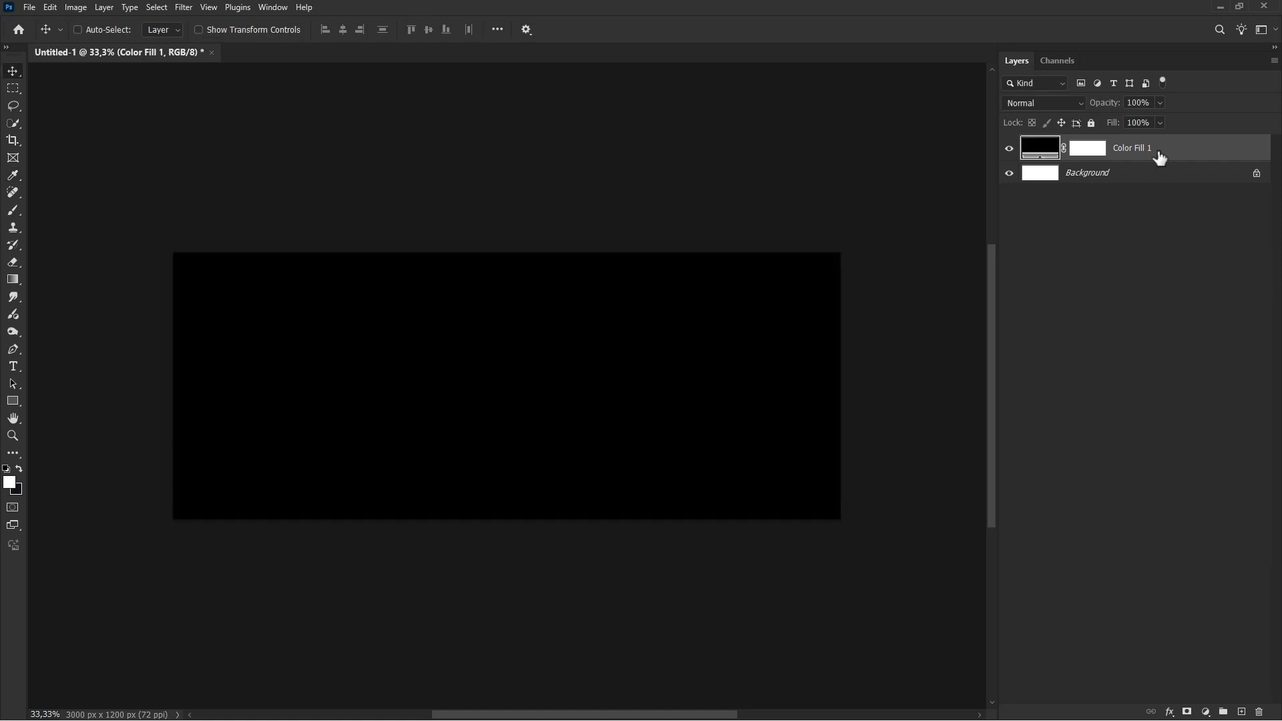
# Step: Add the white text "zanuara" across the canvas in Helvetica Rounded Bold at 760 pt
pyautogui.click(14, 367)
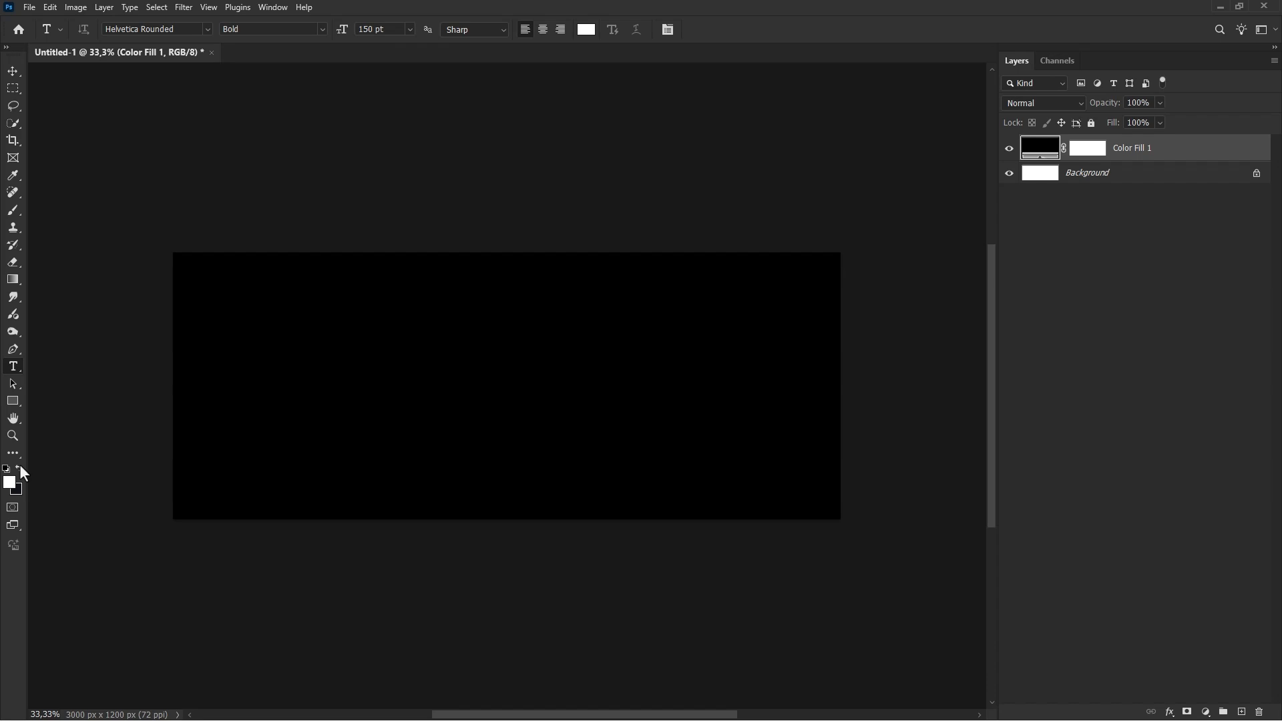
pyautogui.click(189, 29)
pyautogui.click(246, 29)
pyautogui.click(367, 30)
pyautogui.write('76pt')
pyautogui.click(205, 397)
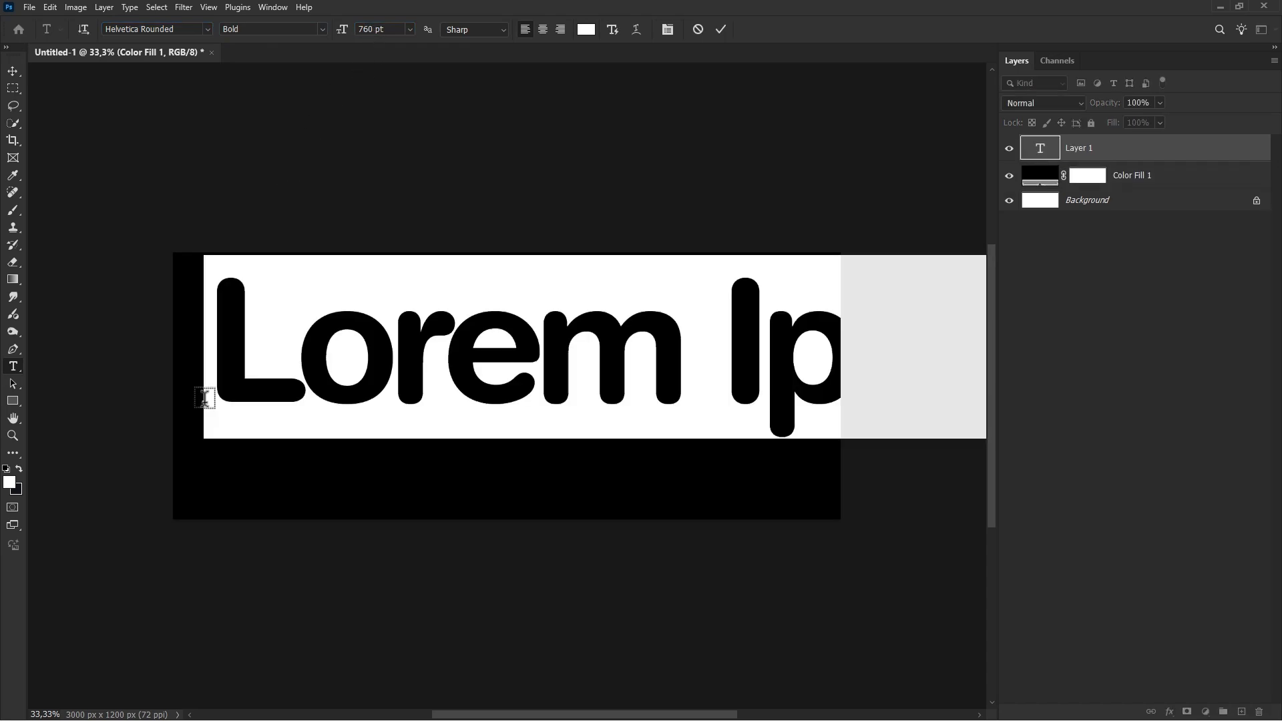
pyautogui.write('zan')
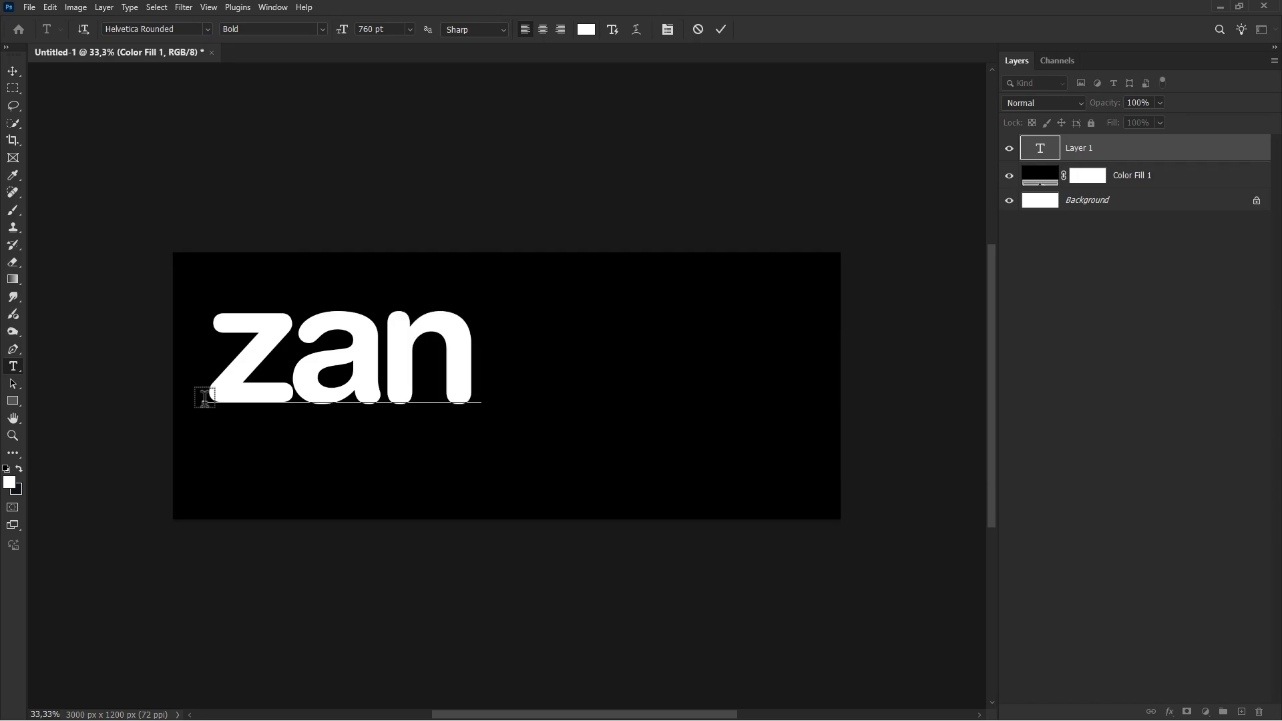
pyautogui.write('uara')
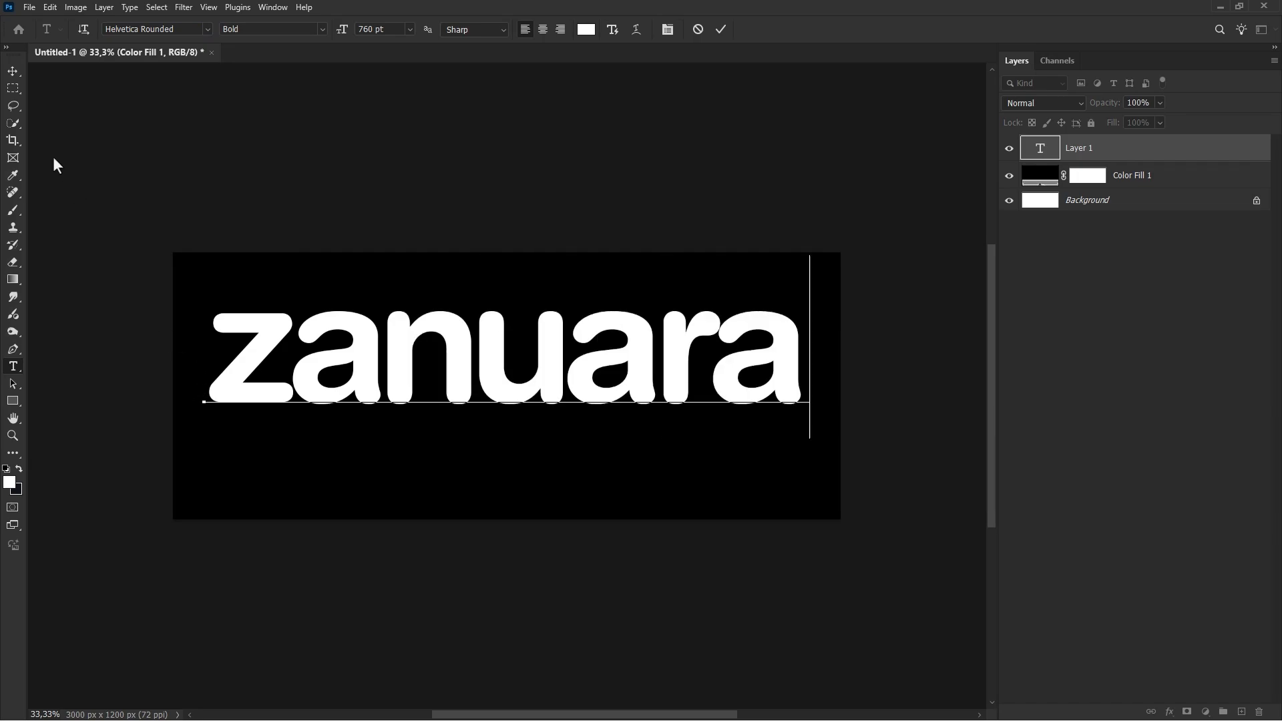
# Step: Move the "zanuara" text down to the vertical centre of the canvas
pyautogui.click(13, 71)
pyautogui.moveTo(502, 363); pyautogui.dragTo(502, 392)
pyautogui.scroll(2, 500, 382)
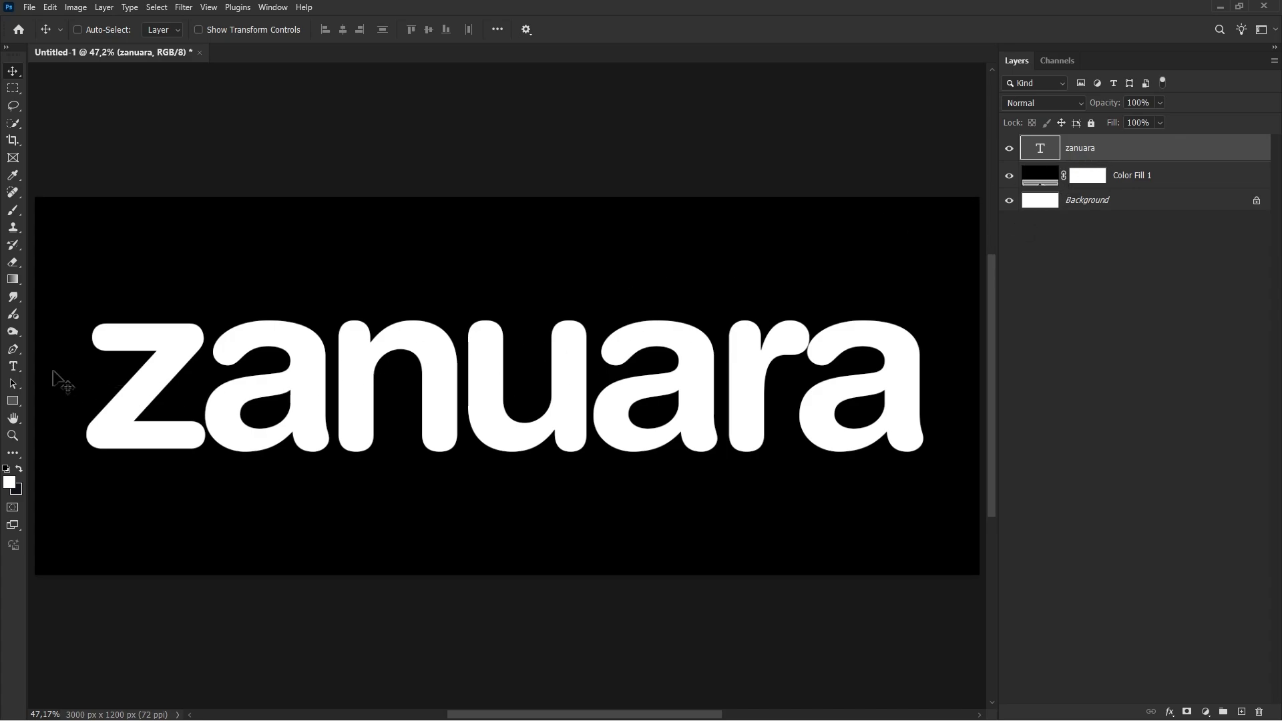
# Step: Check the letter tracking of the "zanuara" text in its character settings
pyautogui.click(20, 366)
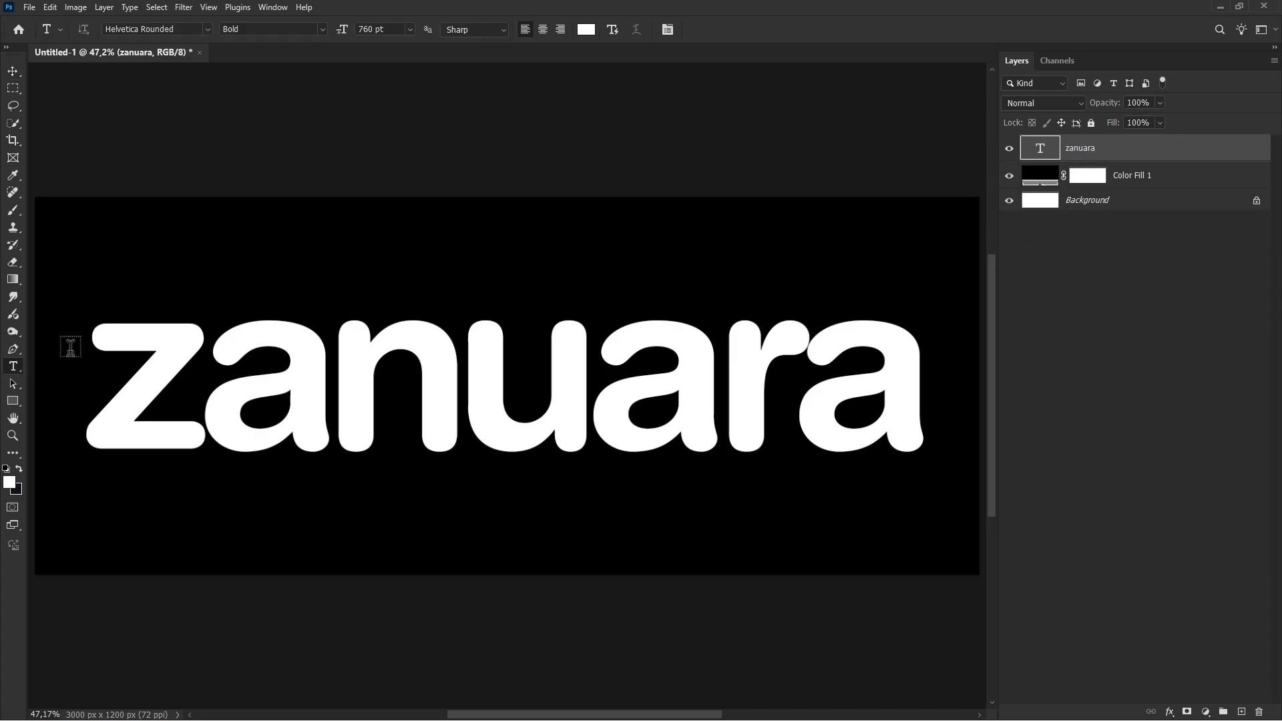
pyautogui.click(667, 30)
pyautogui.click(882, 200)
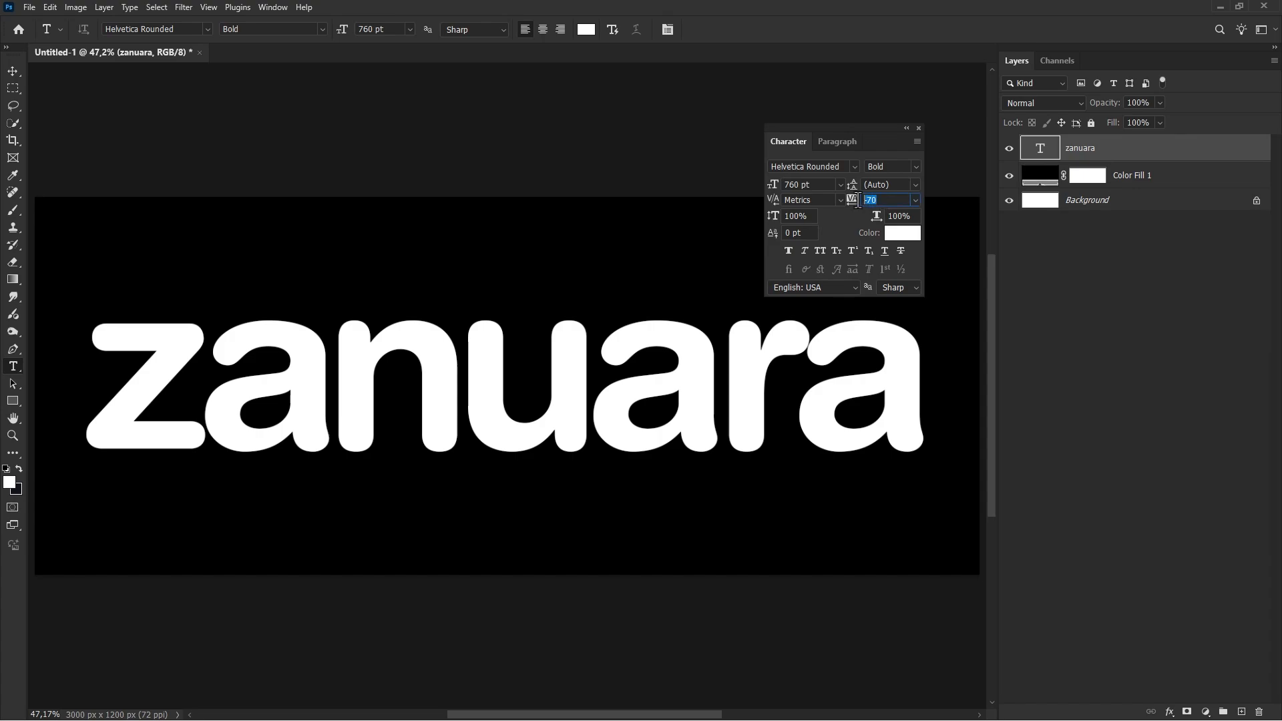
pyautogui.click(881, 199)
pyautogui.click(919, 127)
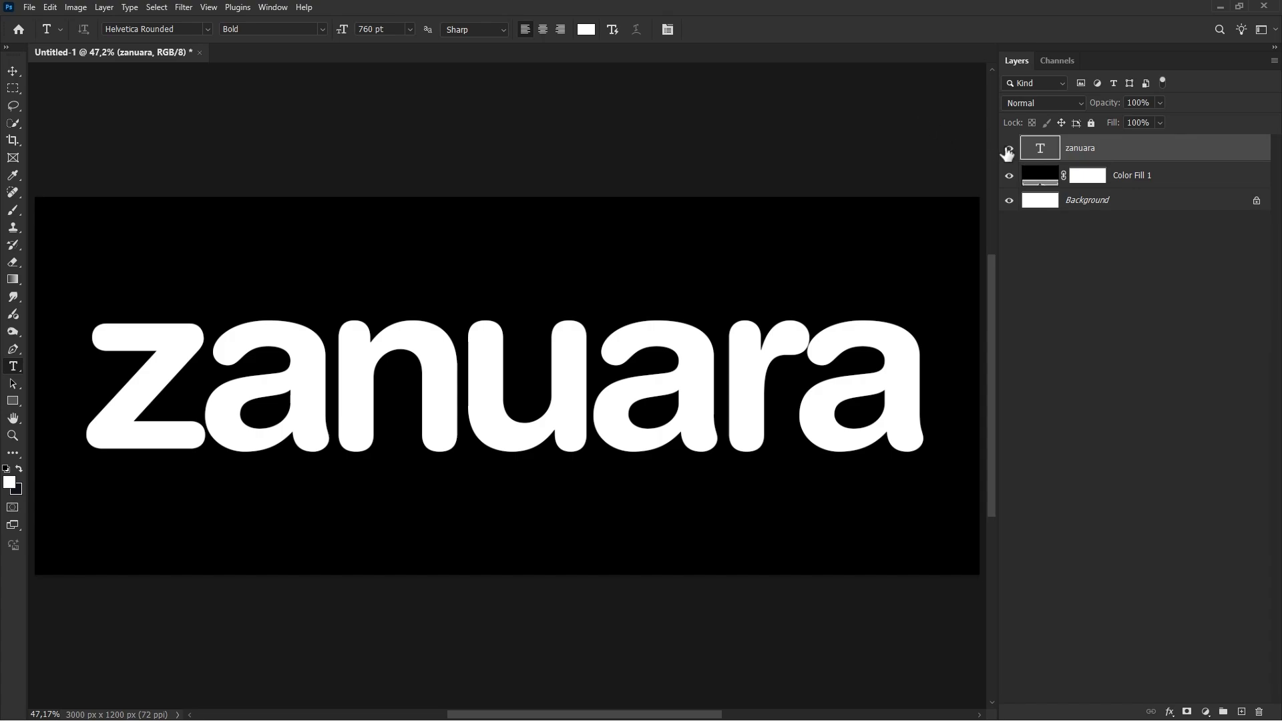
# Step: Apply a Color Overlay layer style to the "zanuara" text layer in light blue 00c0ff
pyautogui.rightClick(1115, 155)
pyautogui.click(1146, 337)
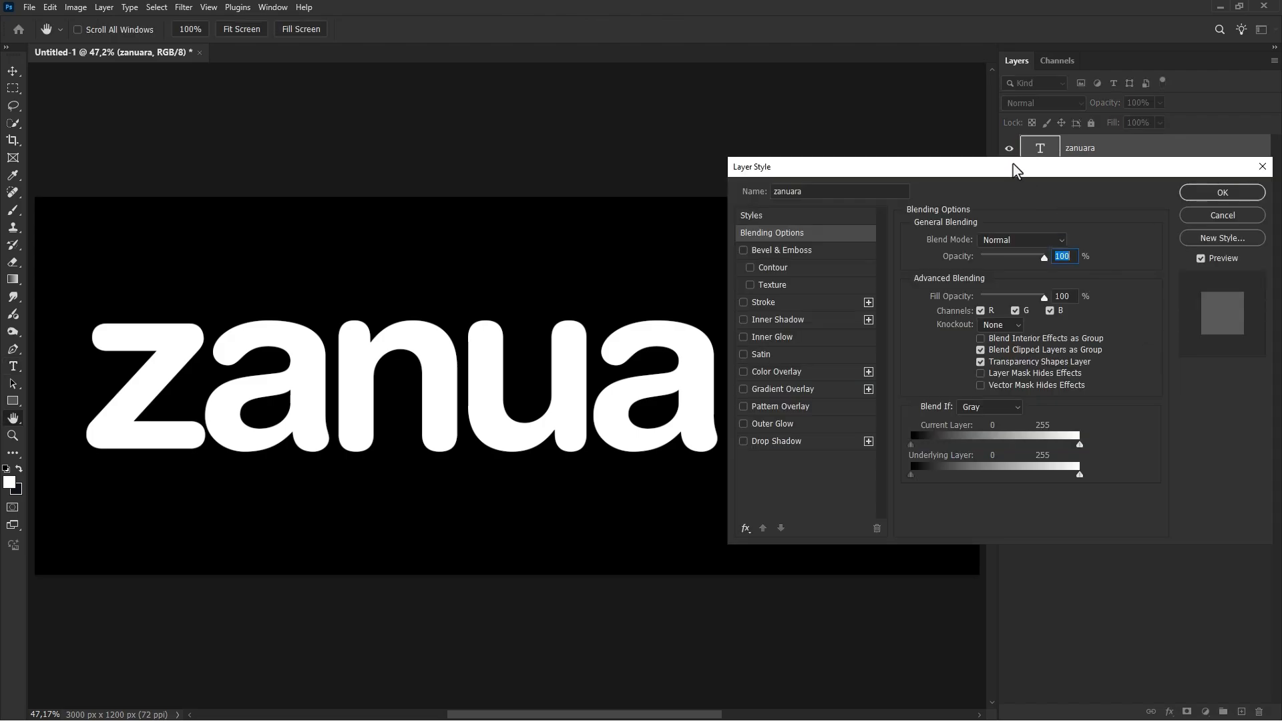
pyautogui.moveTo(1015, 169); pyautogui.dragTo(1014, 240)
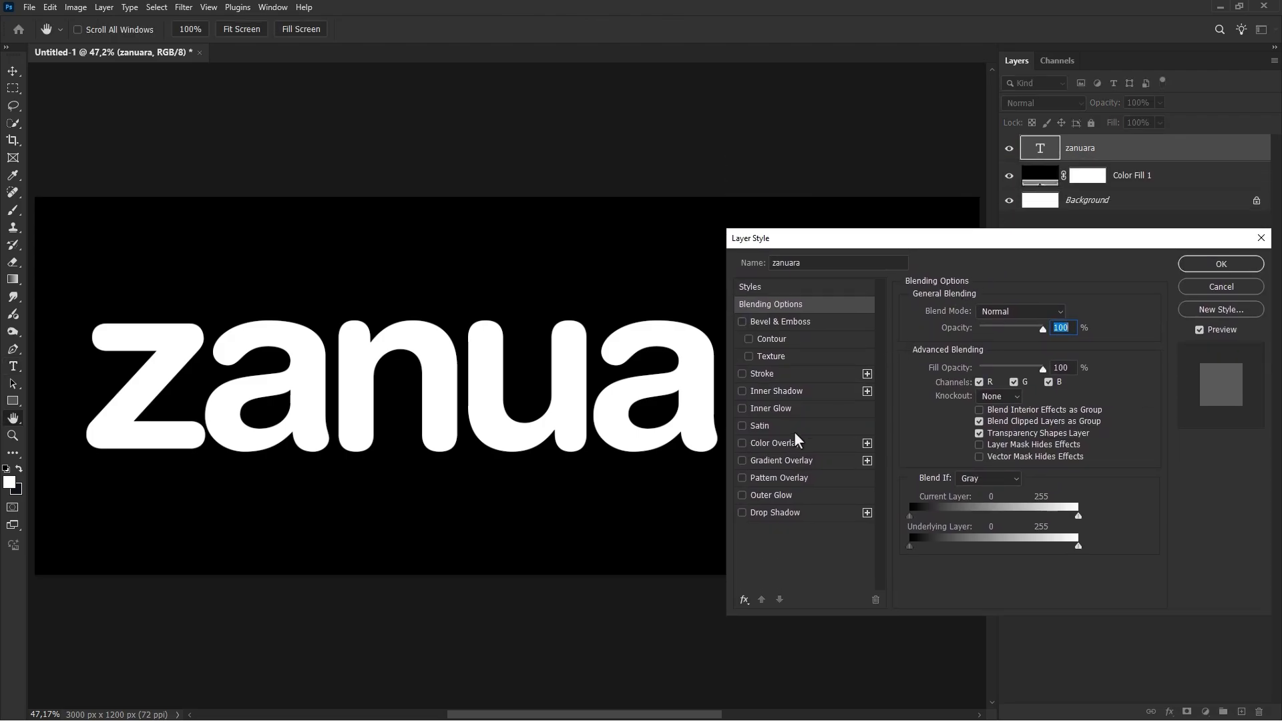
pyautogui.click(777, 444)
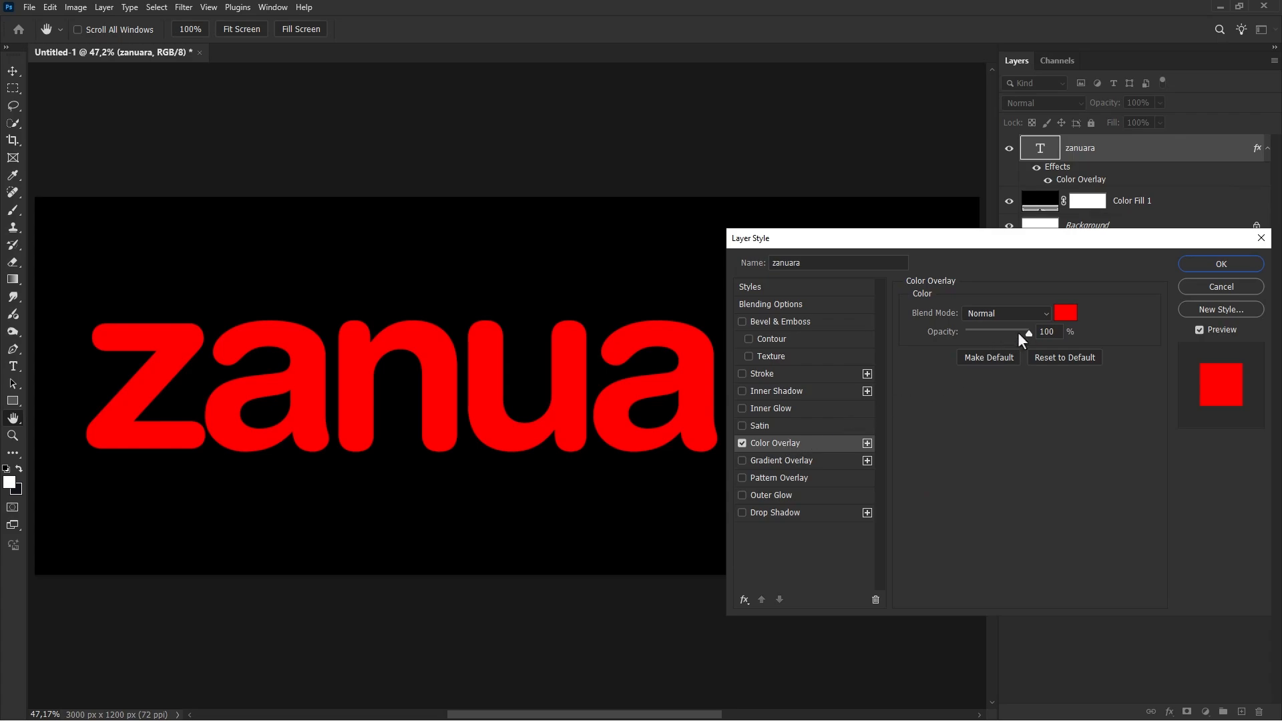
pyautogui.click(1064, 314)
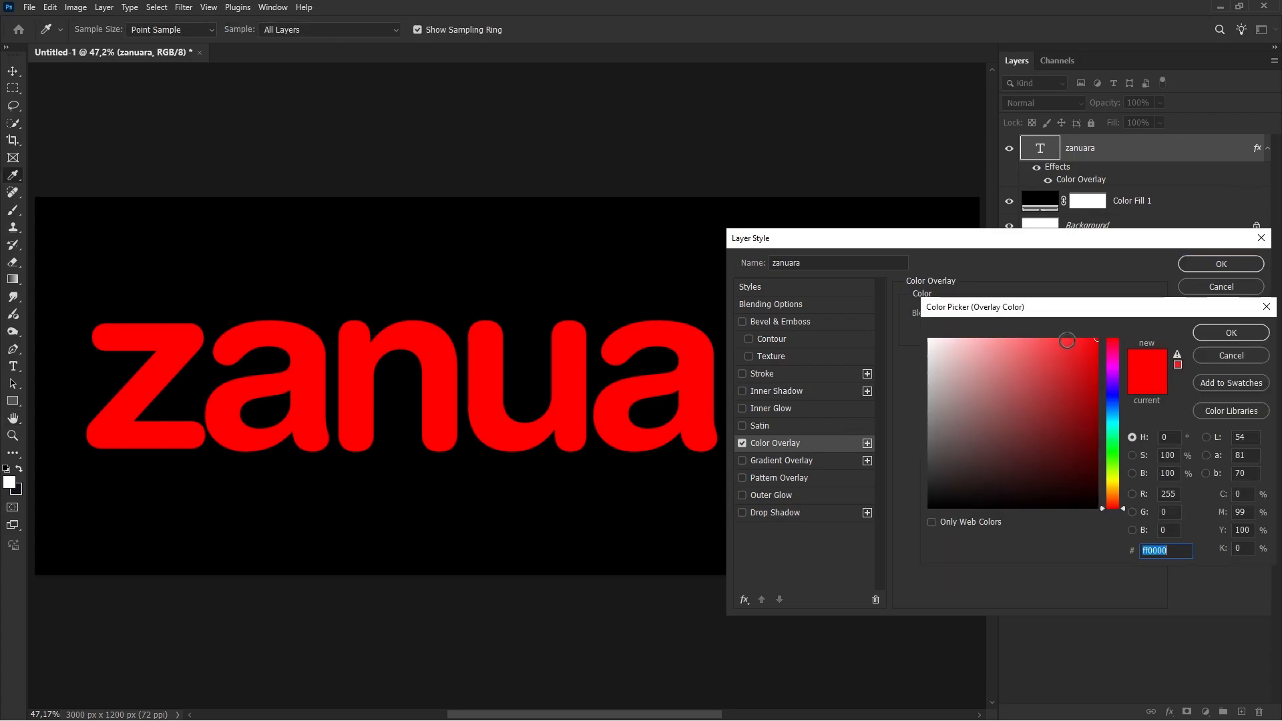
pyautogui.click(1111, 418)
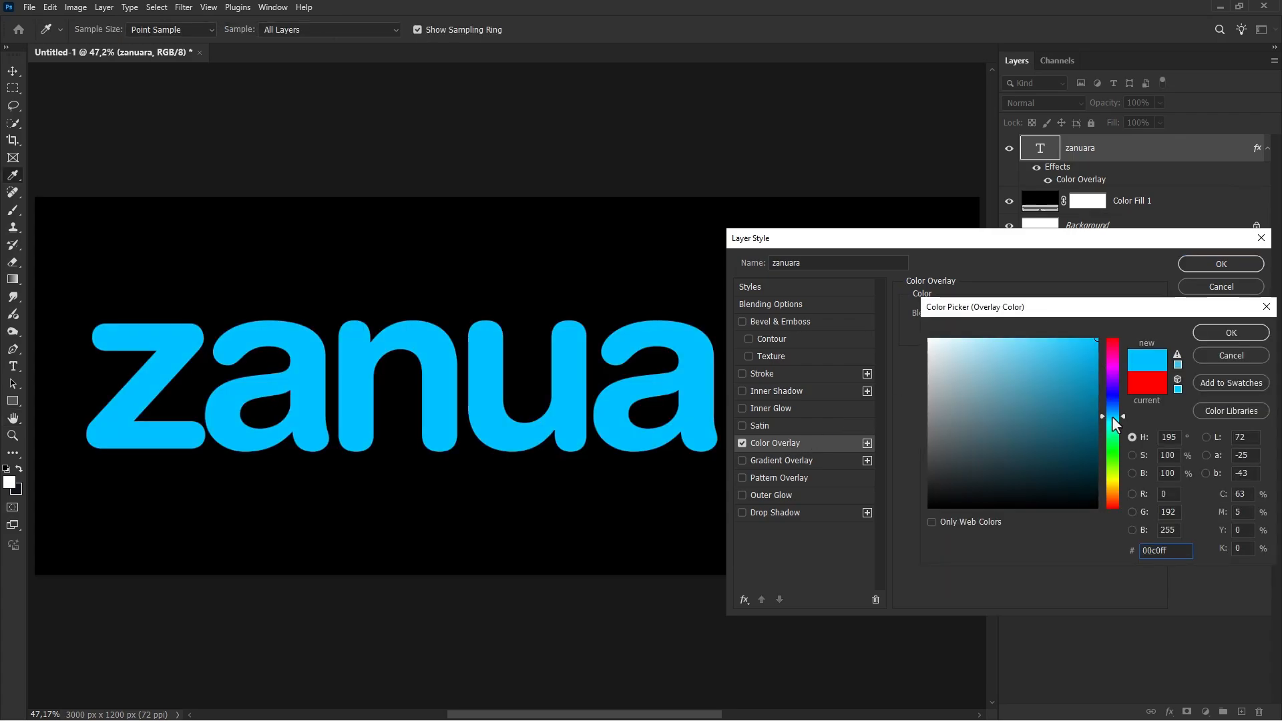
pyautogui.click(1213, 329)
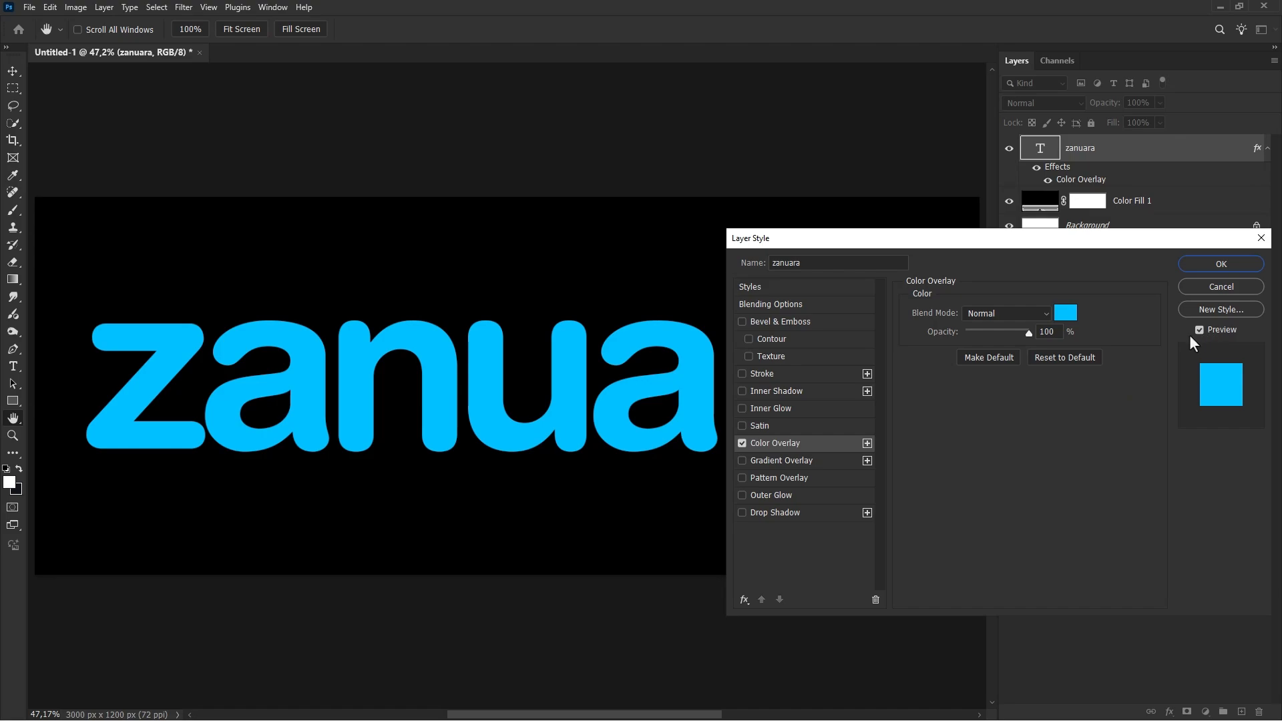
# Step: Add an Inner Glow to the text layer and set its color to dark blue 00354e
pyautogui.click(763, 407)
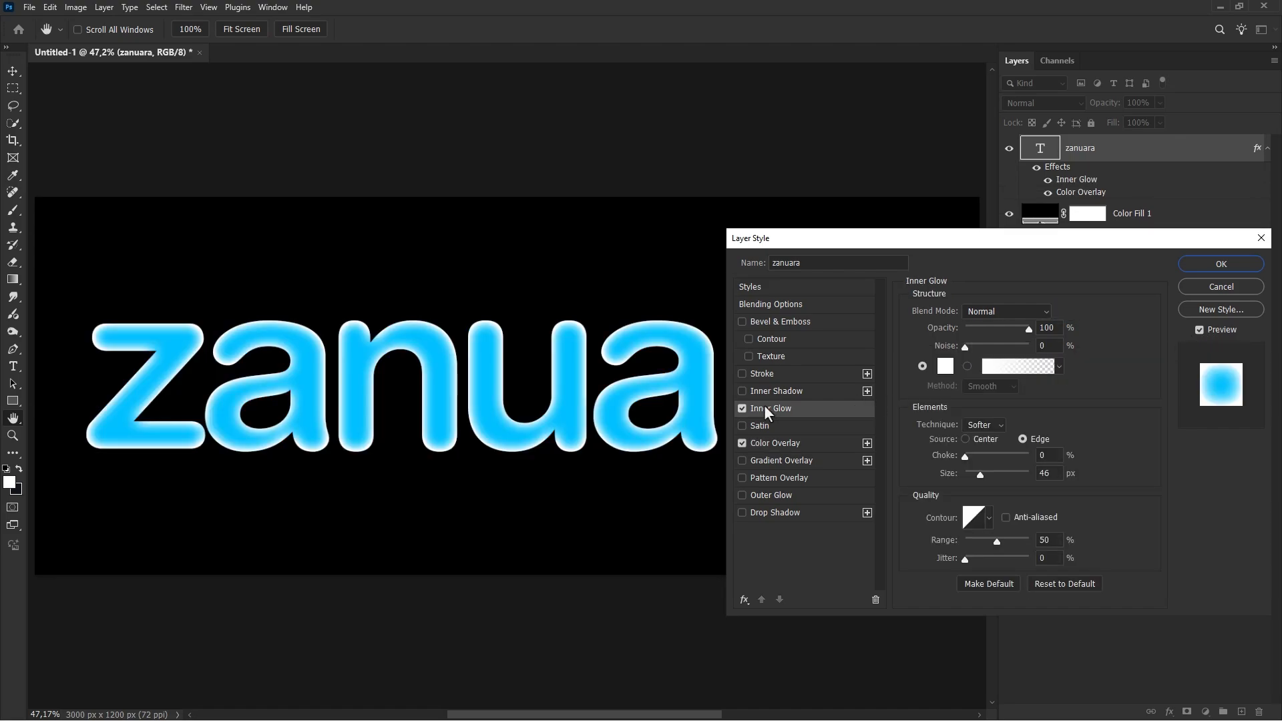
pyautogui.click(945, 366)
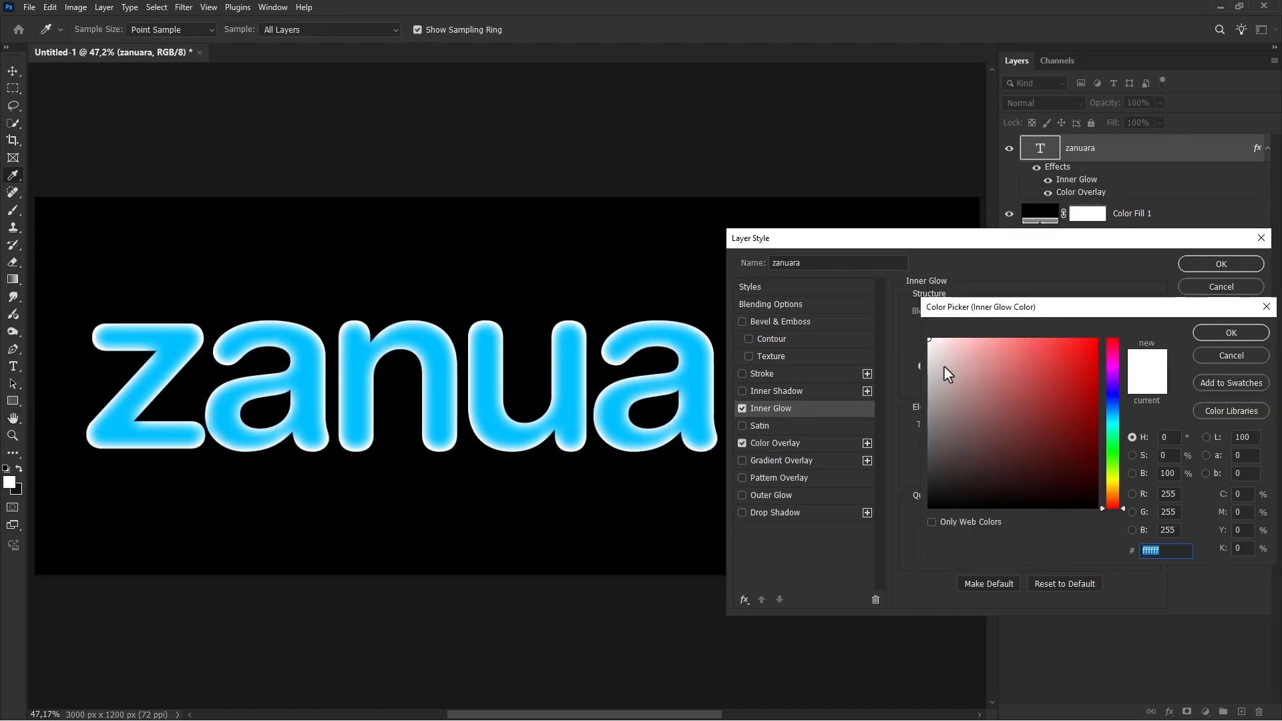
pyautogui.moveTo(943, 365)
pyautogui.mouseDown()
pyautogui.moveTo(1102, 457)
pyautogui.moveTo(1114, 415)
pyautogui.mouseUp()
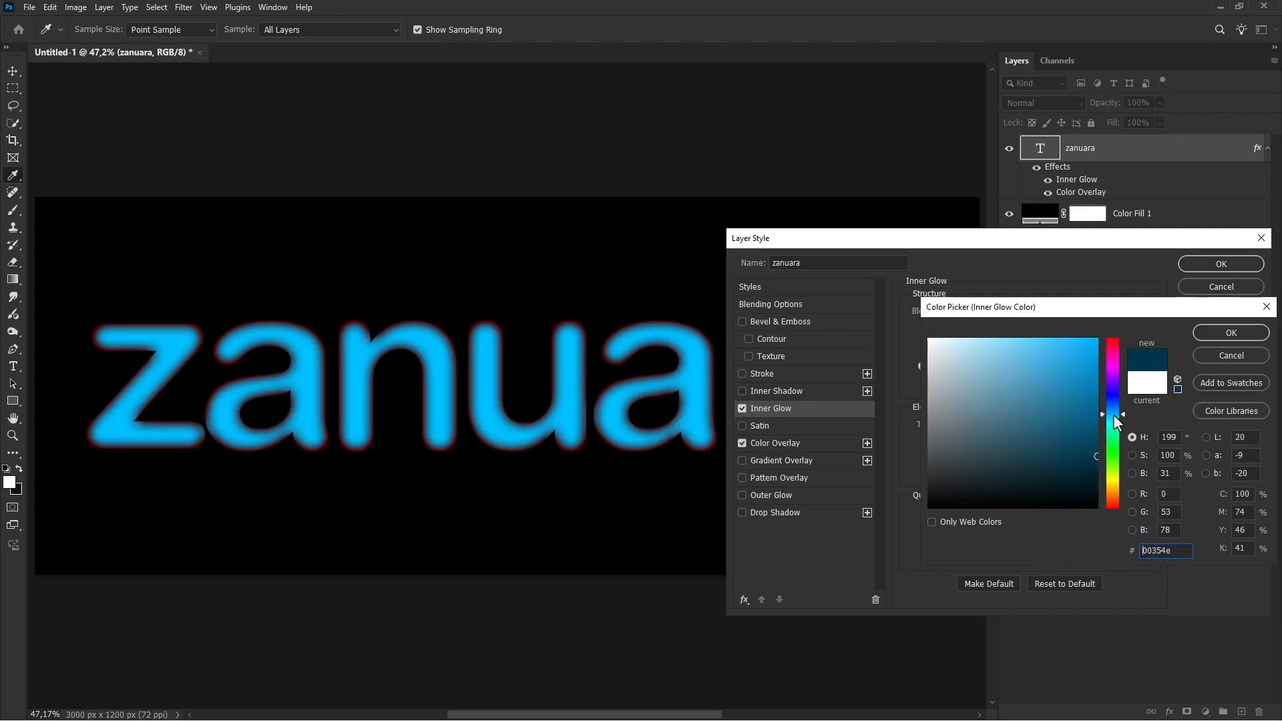
pyautogui.click(1213, 333)
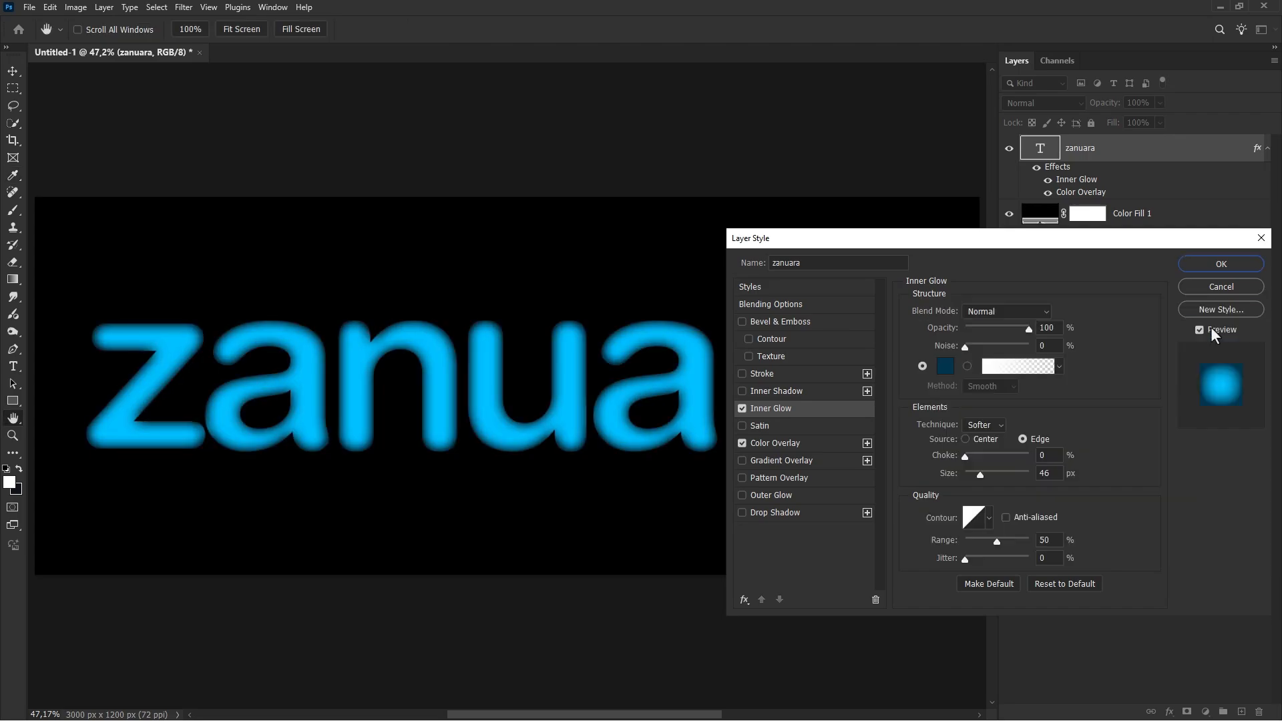
# Step: Set the Inner Glow to Multiply blend mode, 66% opacity and 24 px size, and compare the text with and without it
pyautogui.click(990, 306)
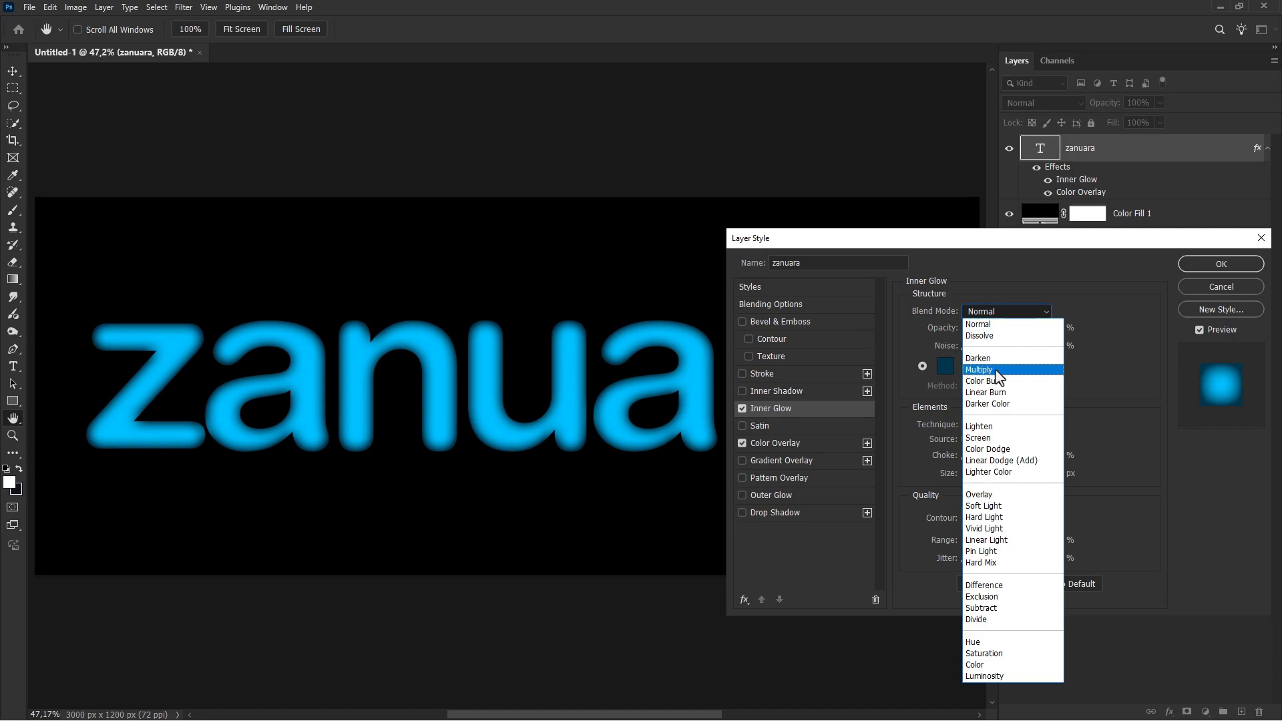
pyautogui.click(994, 369)
pyautogui.moveTo(1028, 328); pyautogui.dragTo(1007, 328)
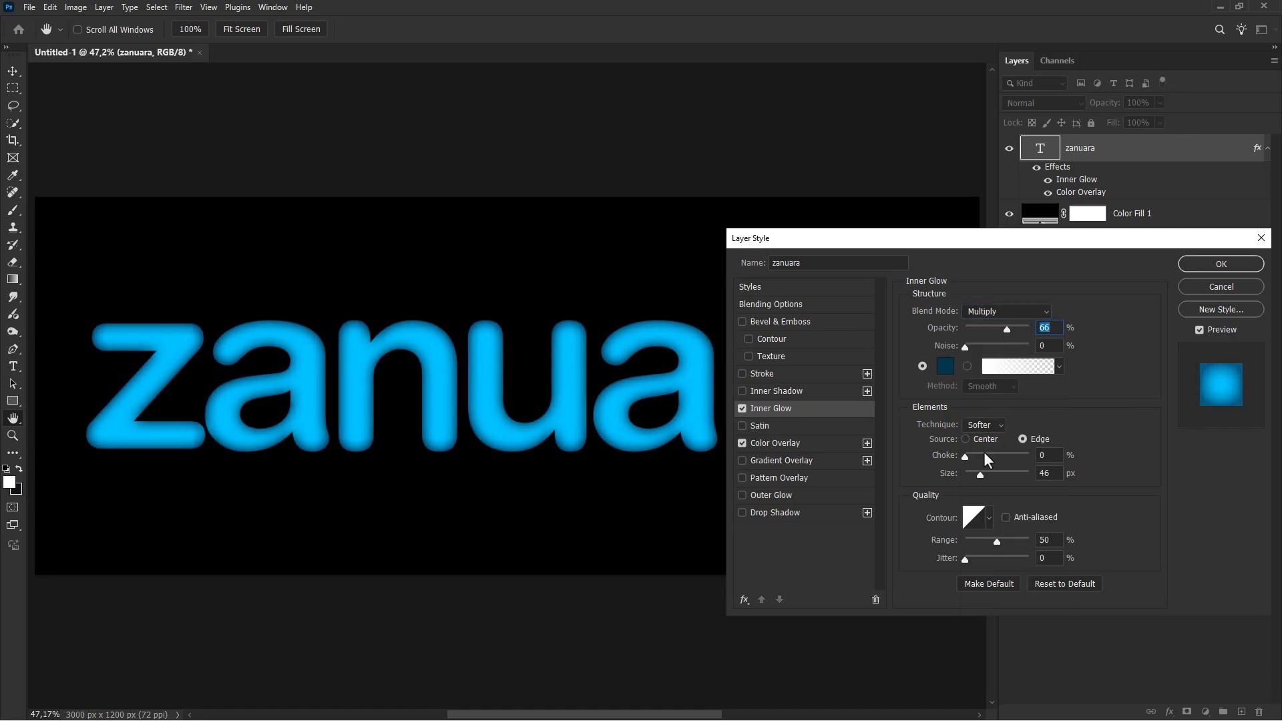
pyautogui.moveTo(977, 473); pyautogui.dragTo(975, 474)
pyautogui.click(742, 406)
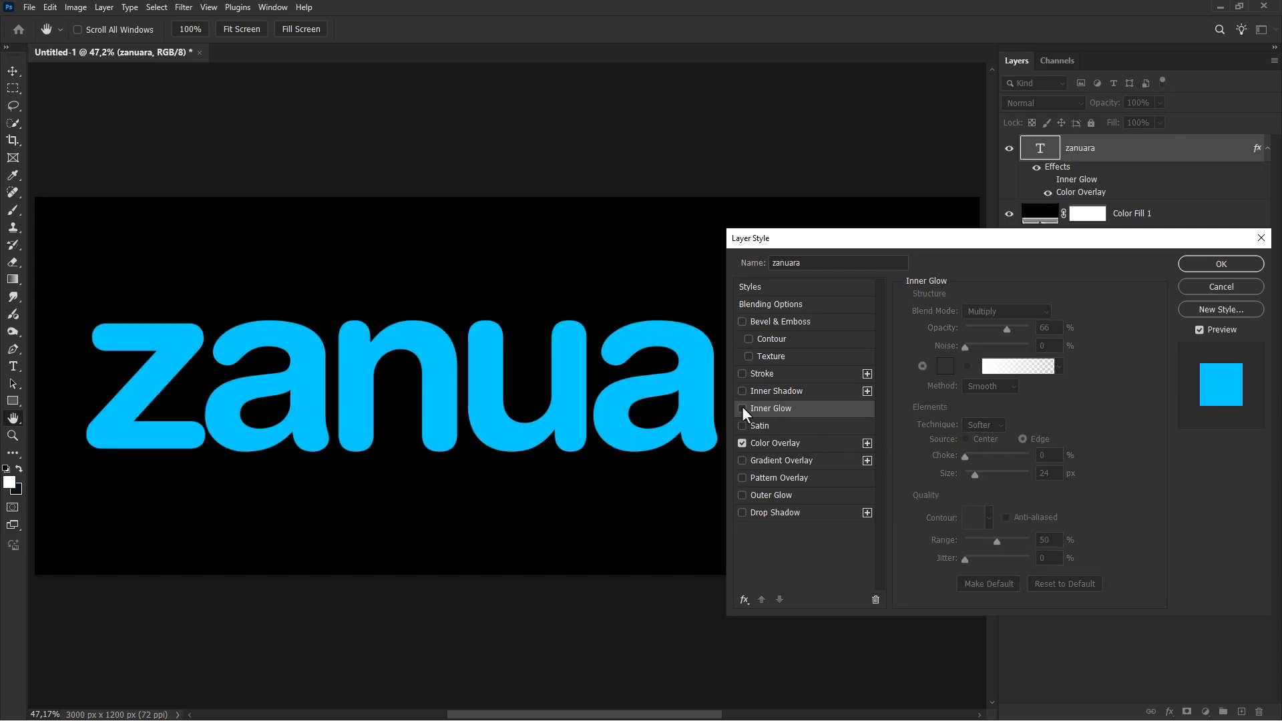
pyautogui.click(742, 406)
# Step: Add Bevel & Emboss to the text layer using the Inner Bevel style and the Smooth technique
pyautogui.click(765, 323)
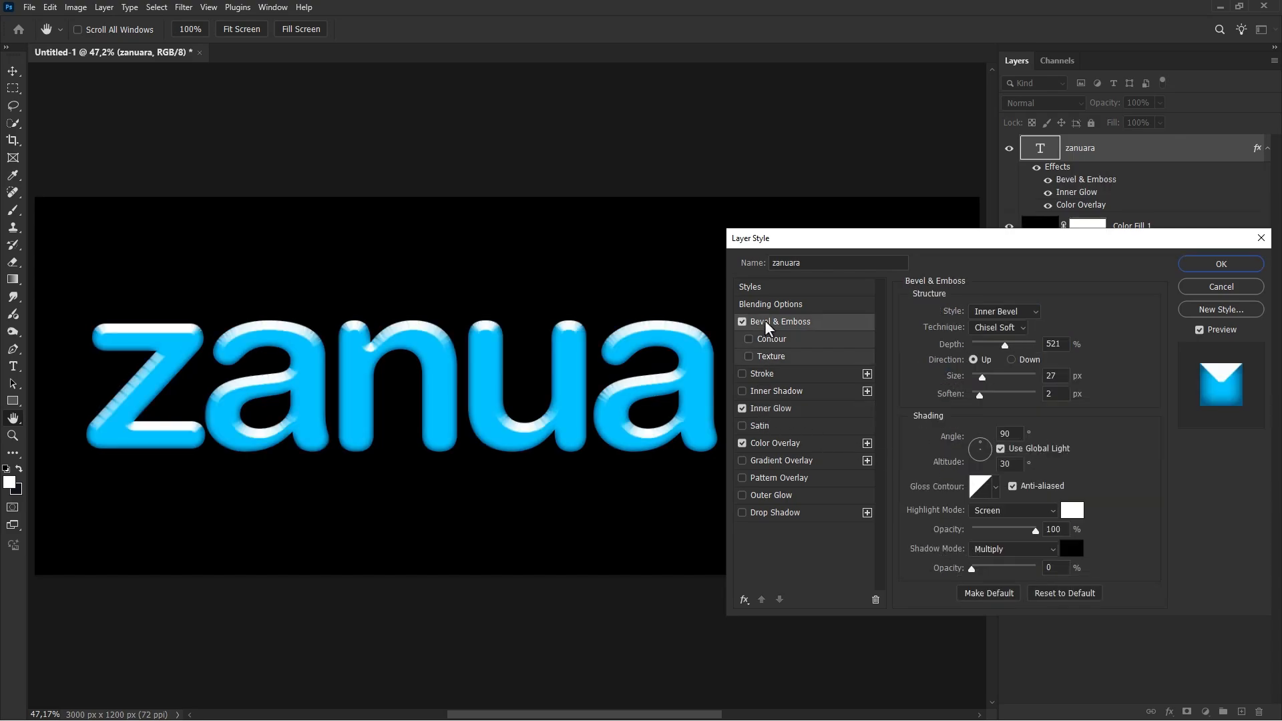
pyautogui.click(1027, 312)
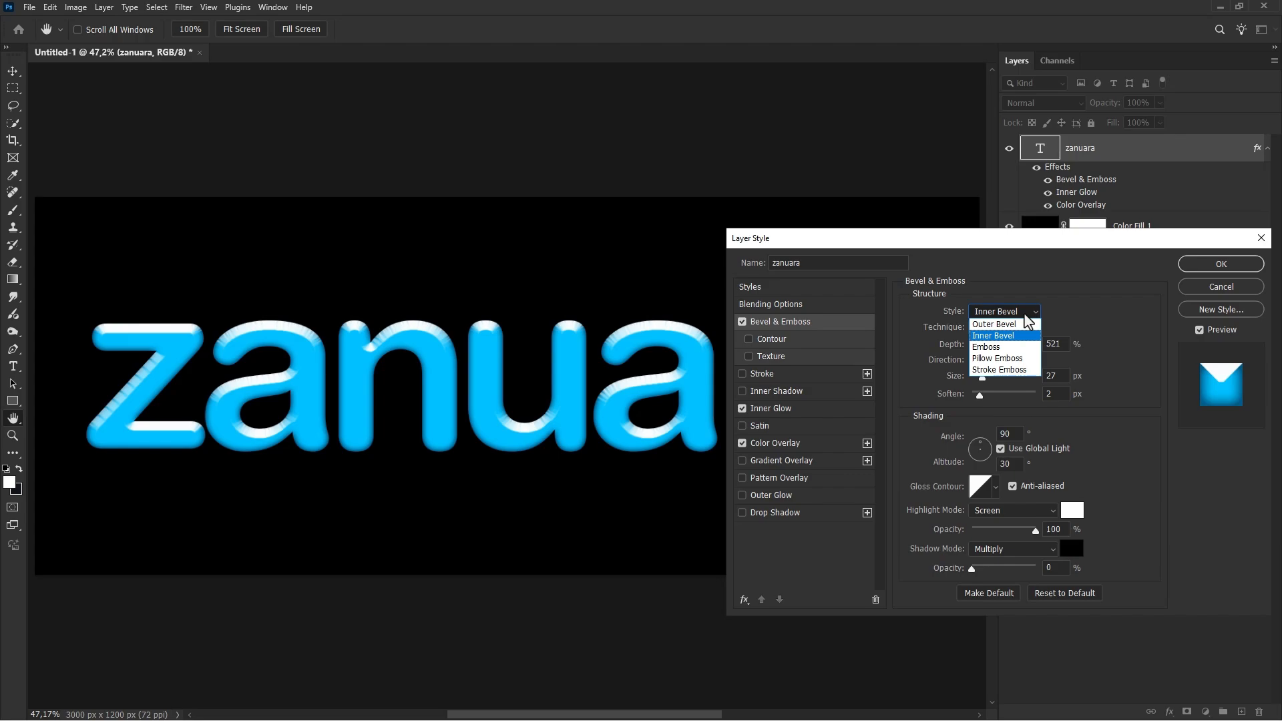
pyautogui.click(1026, 314)
pyautogui.click(1012, 327)
pyautogui.click(1006, 341)
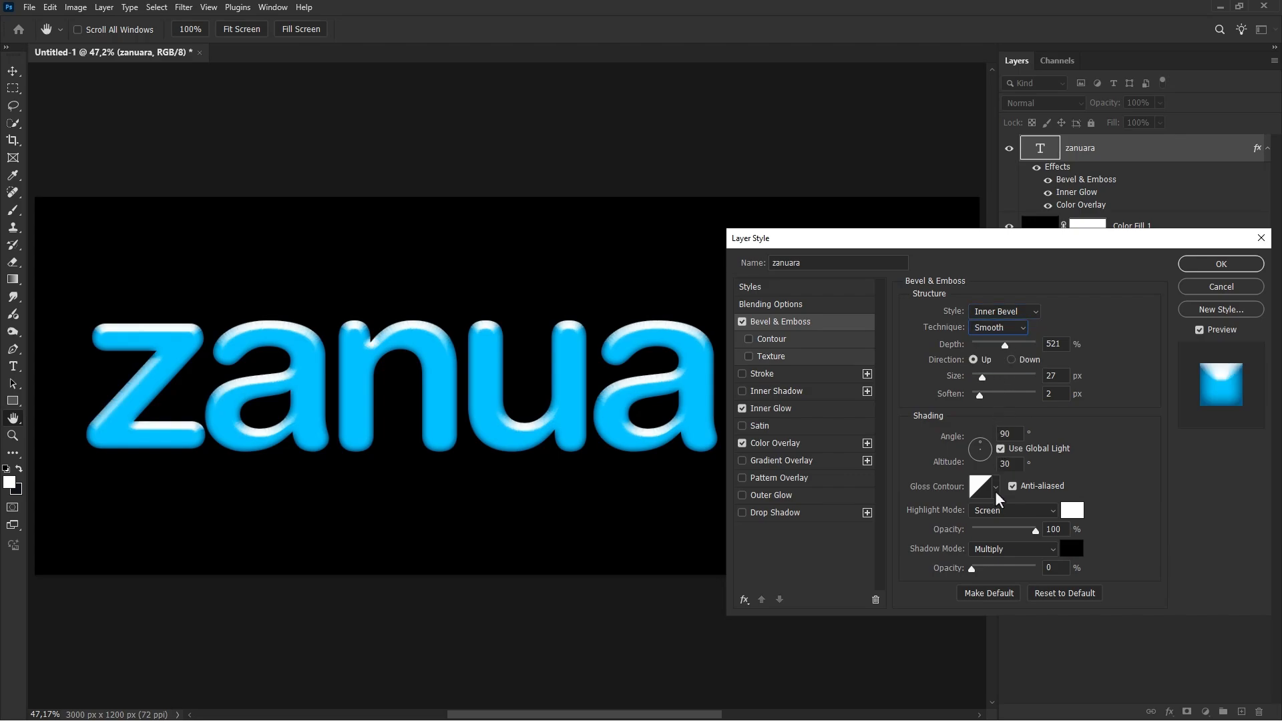
# Step: Append the Contours preset set to the available gloss contours
pyautogui.click(994, 487)
pyautogui.click(1100, 514)
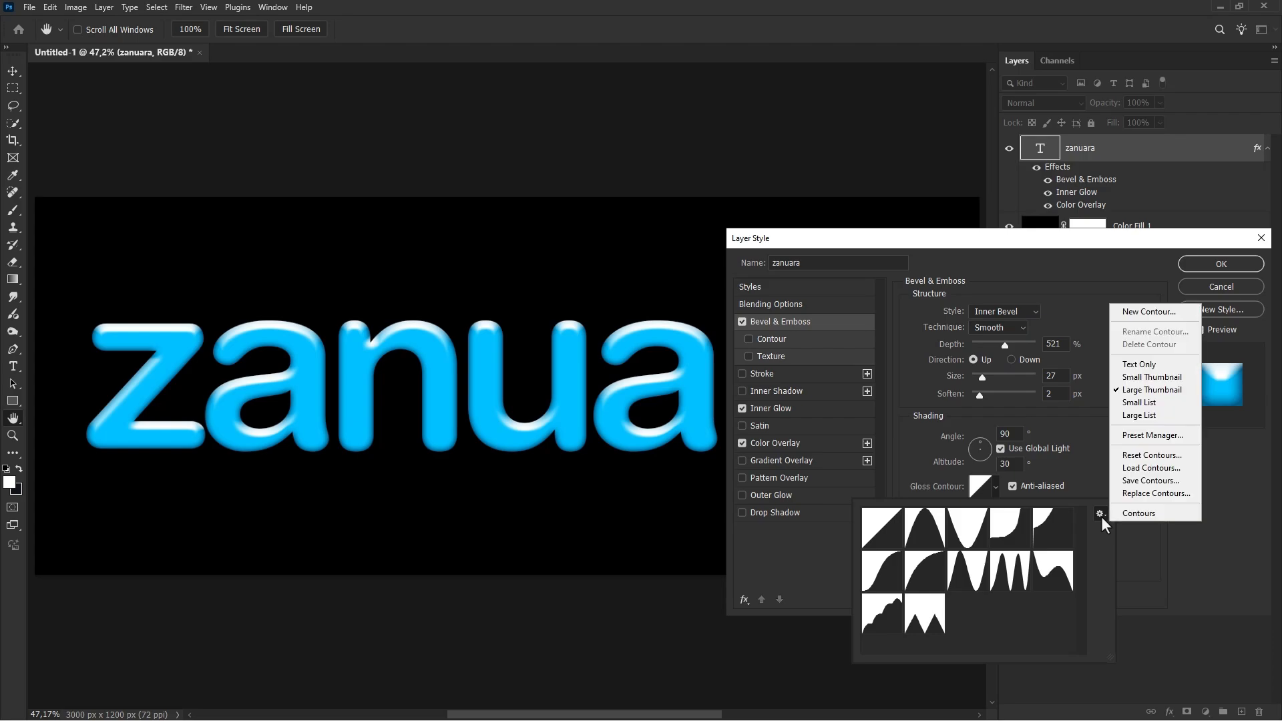
pyautogui.click(1137, 513)
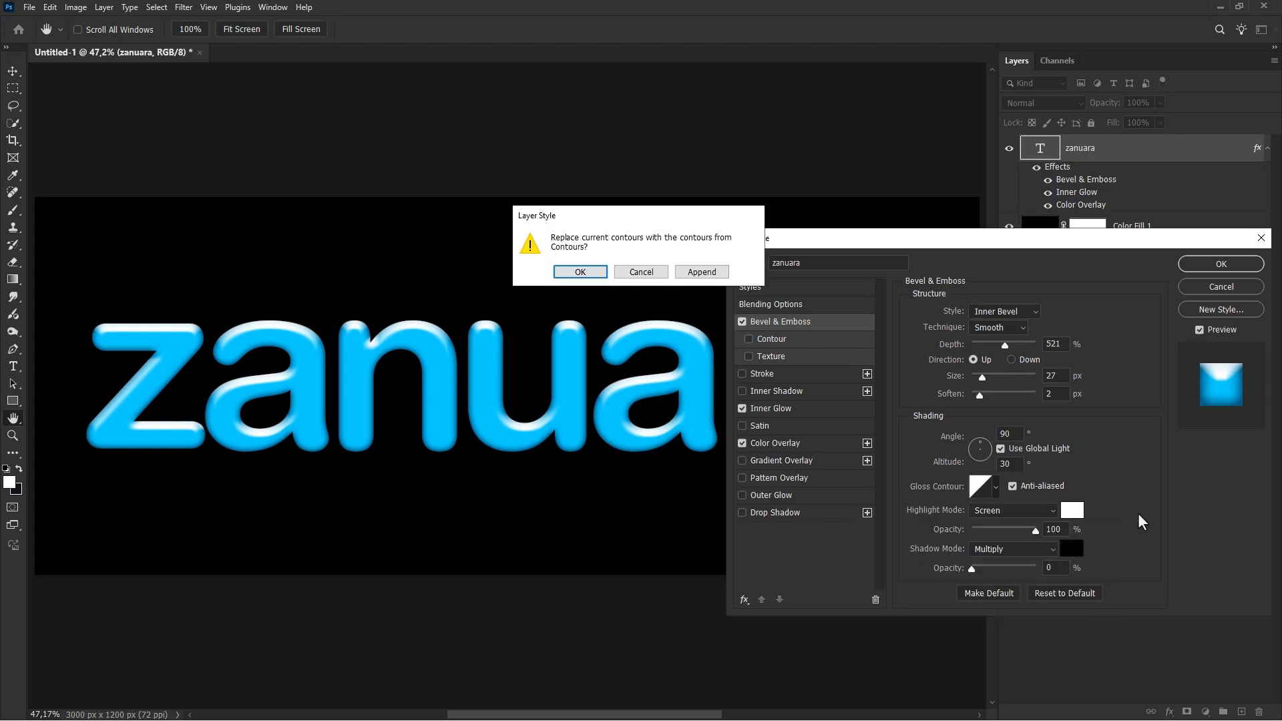
pyautogui.click(694, 272)
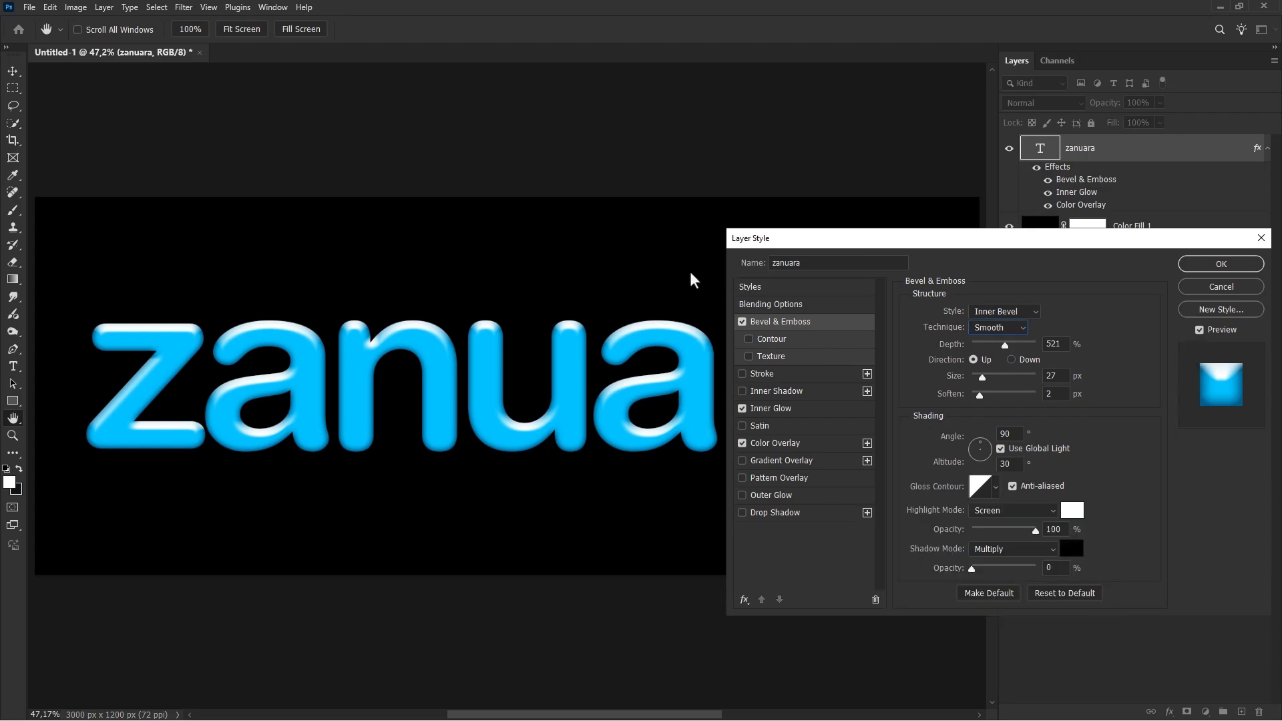
# Step: Set the Bevel & Emboss gloss contour to the appended preset with several narrow, closely spaced peaks
pyautogui.click(995, 486)
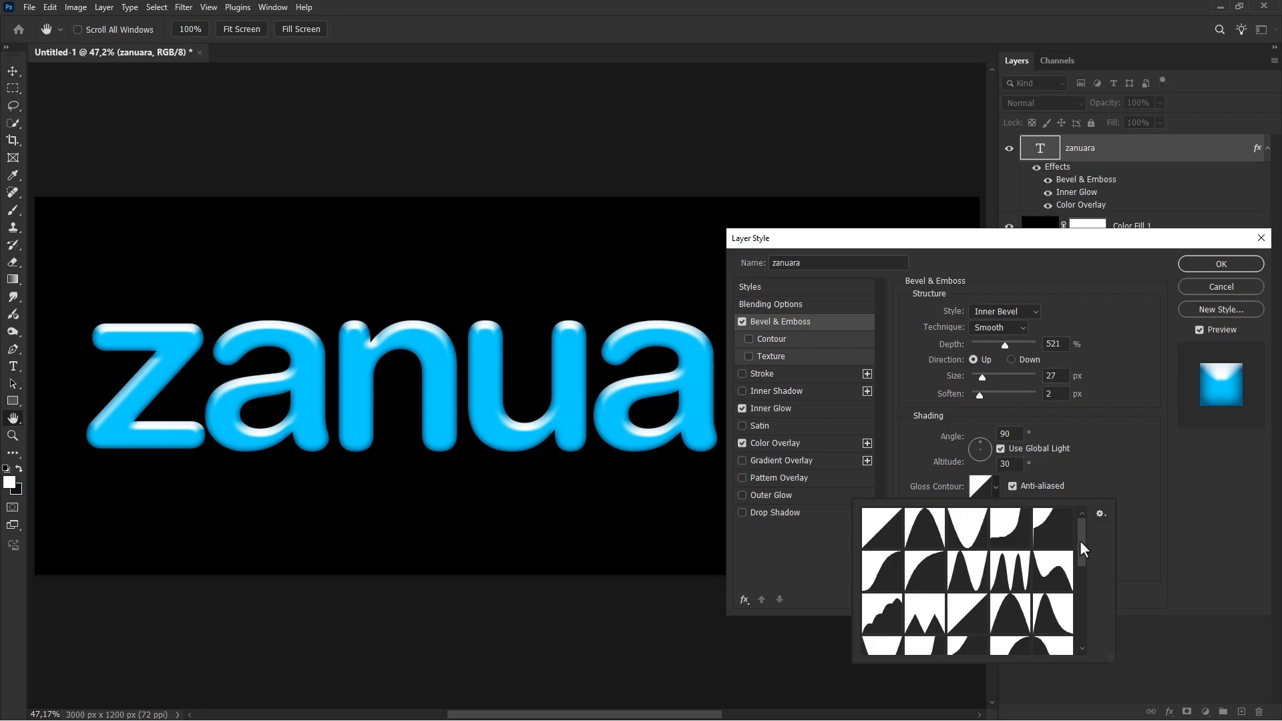
pyautogui.moveTo(1080, 539); pyautogui.dragTo(1080, 590)
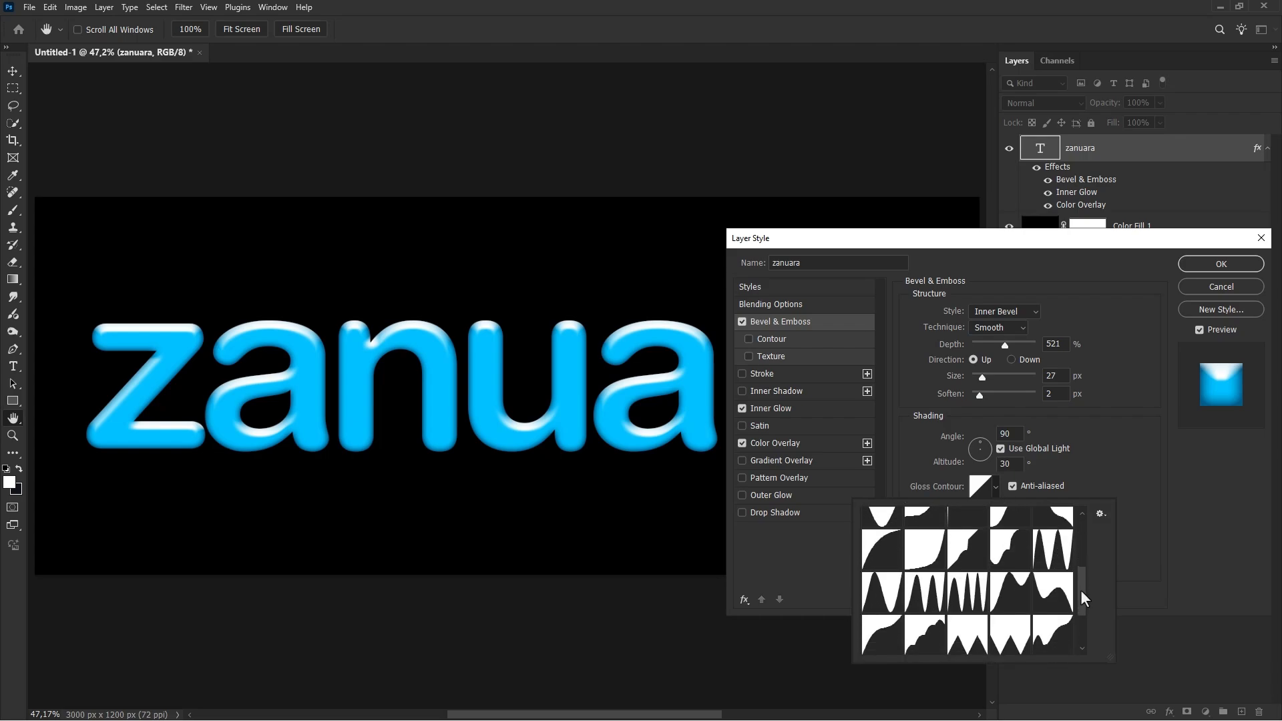
pyautogui.click(965, 596)
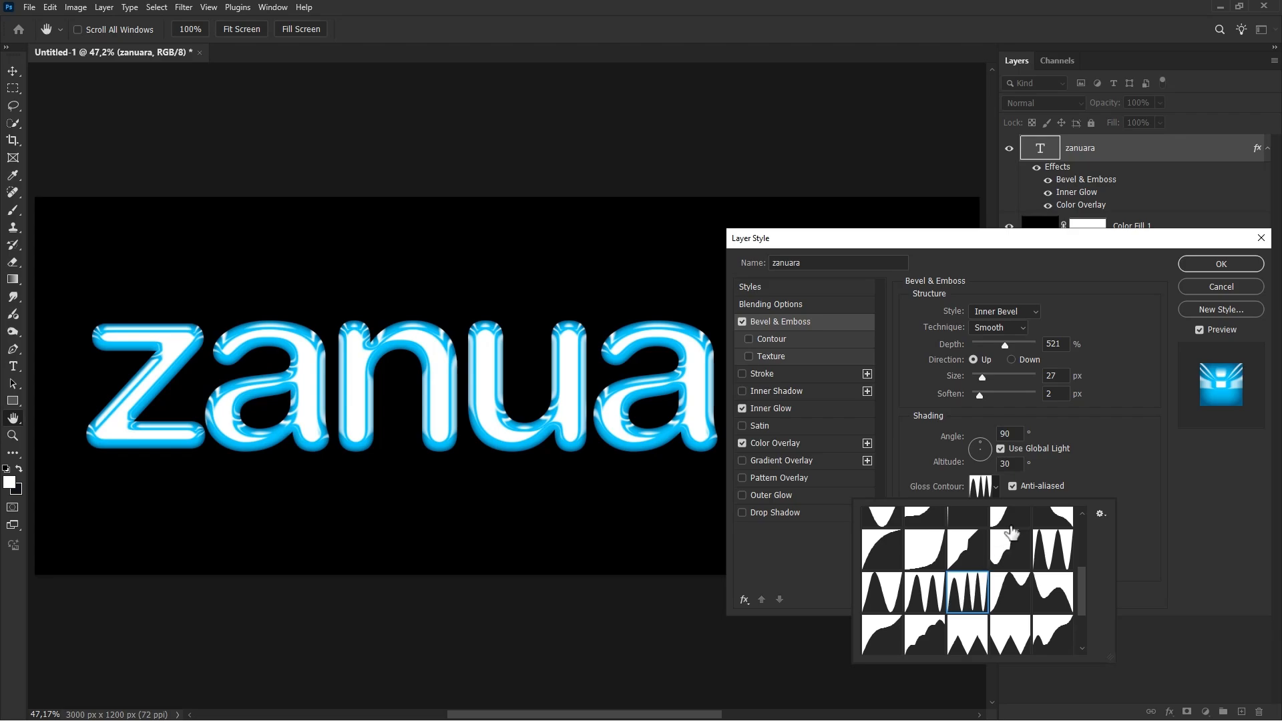
pyautogui.click(1088, 425)
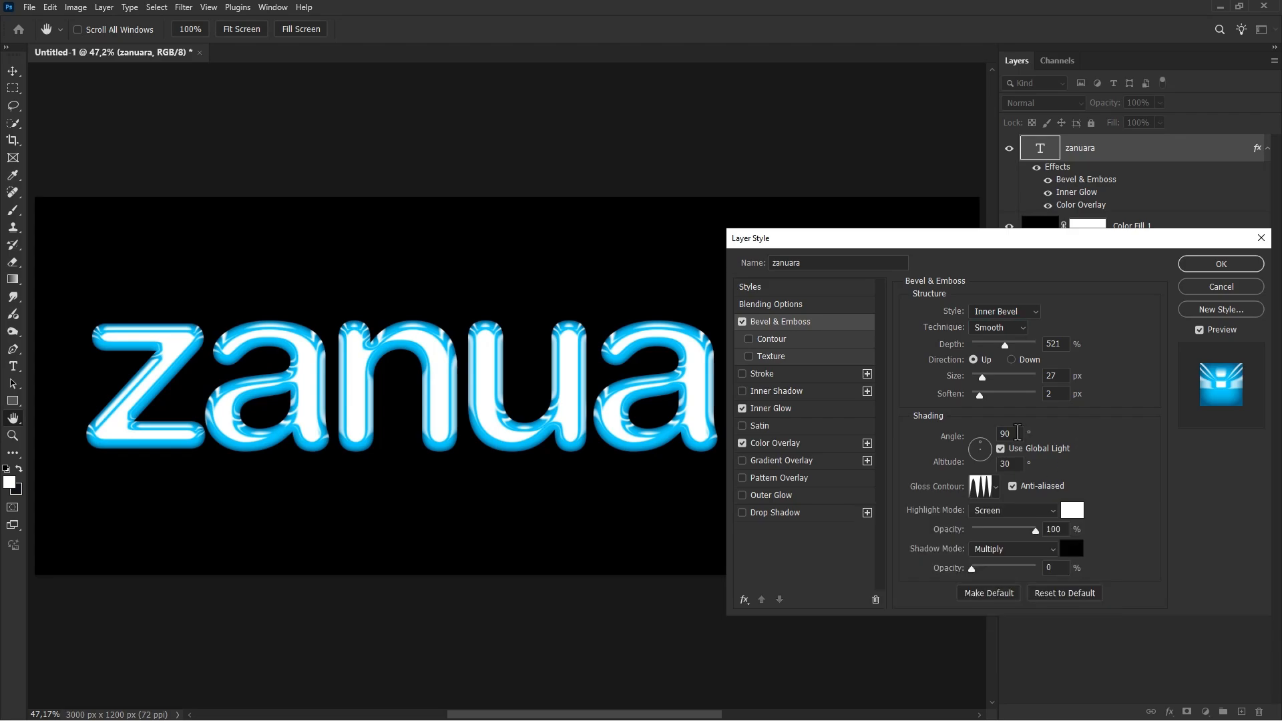
# Step: Set the bevel lighting to a 120° angle and 60° altitude, with 95% depth, 65 px size and 0 px soften
pyautogui.moveTo(1018, 432); pyautogui.dragTo(995, 432)
pyautogui.write('120')
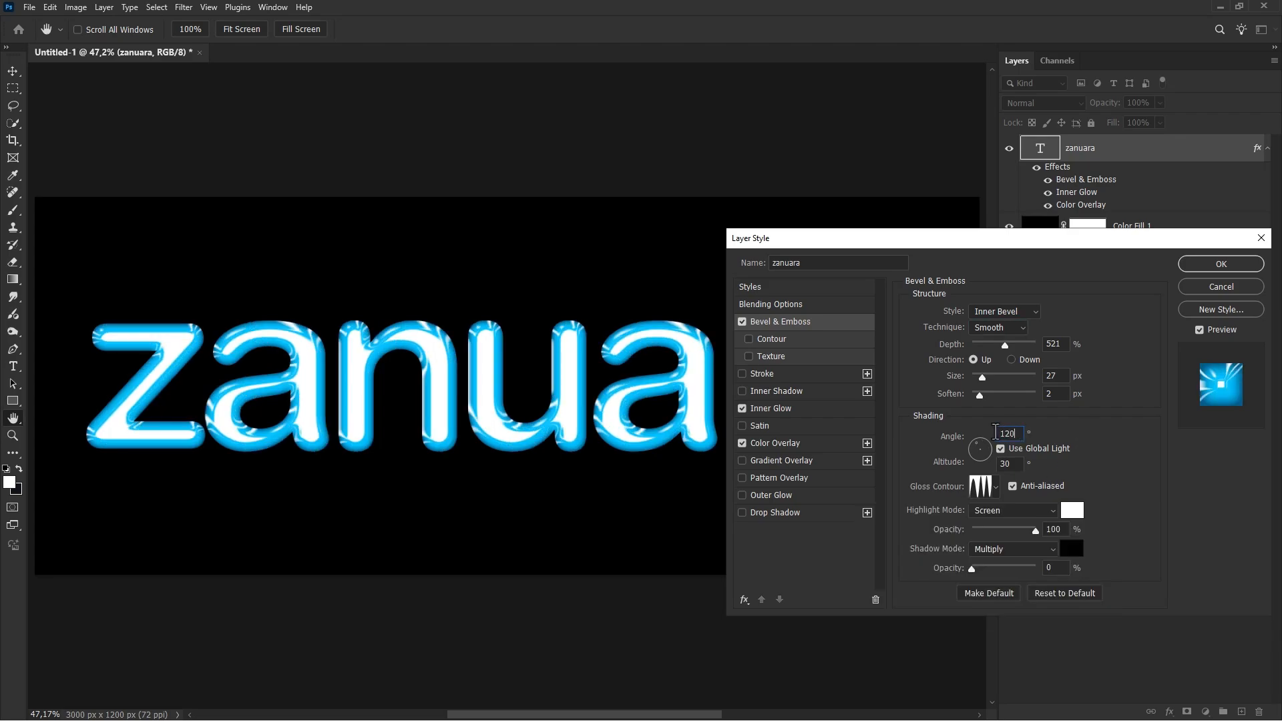
pyautogui.moveTo(1009, 464); pyautogui.dragTo(995, 465)
pyautogui.write('60')
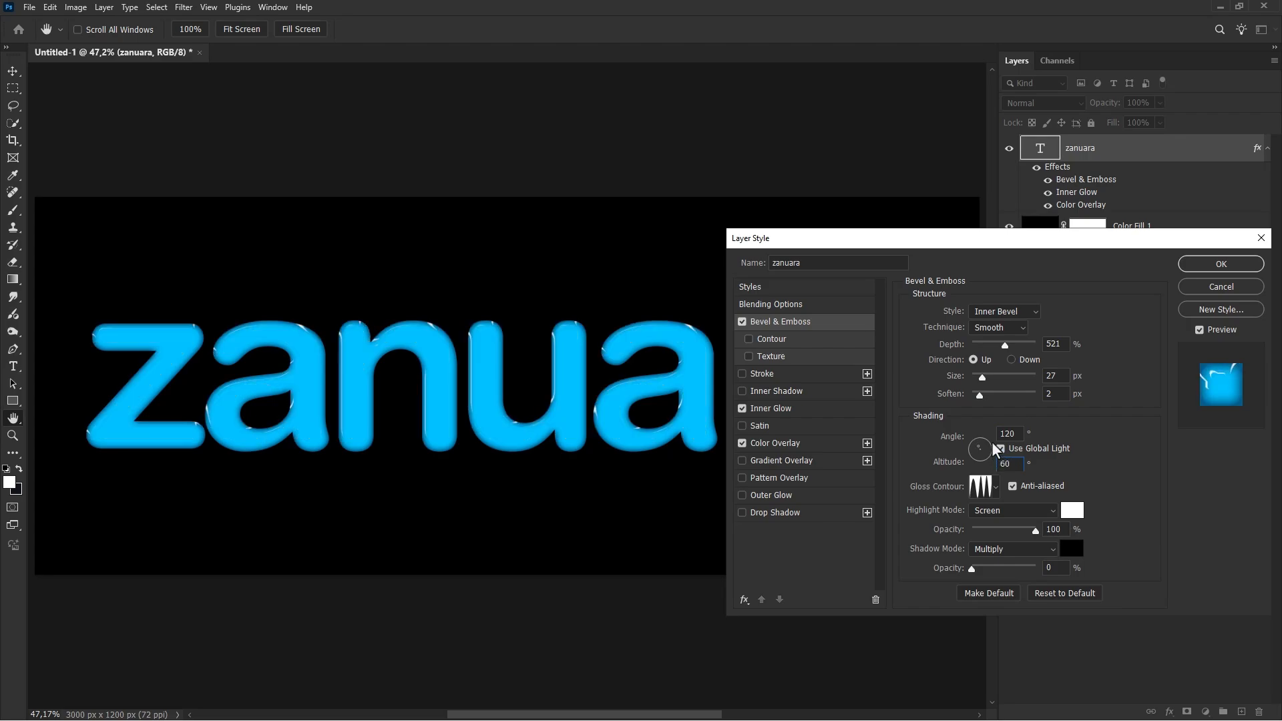
pyautogui.moveTo(979, 395); pyautogui.dragTo(979, 347)
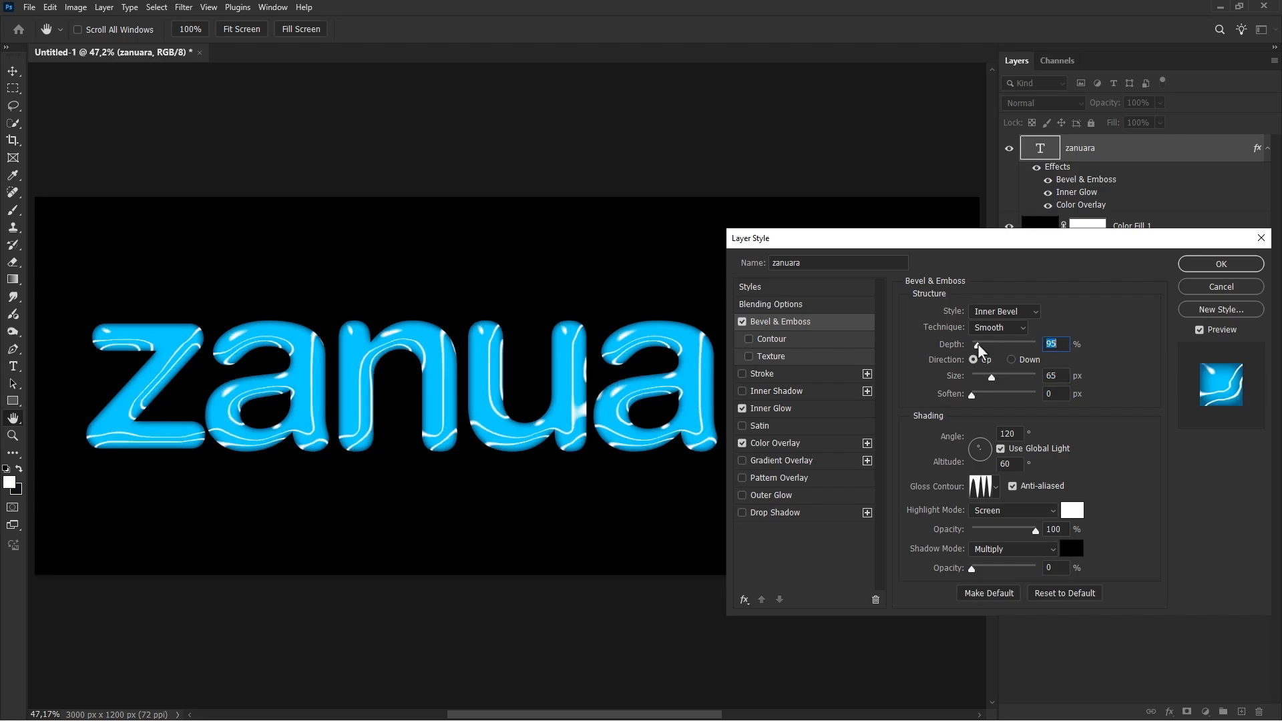
# Step: Enable the bevel's Contour with the preset that dips once before rising, compare the text with and without effects, and apply the style
pyautogui.click(772, 339)
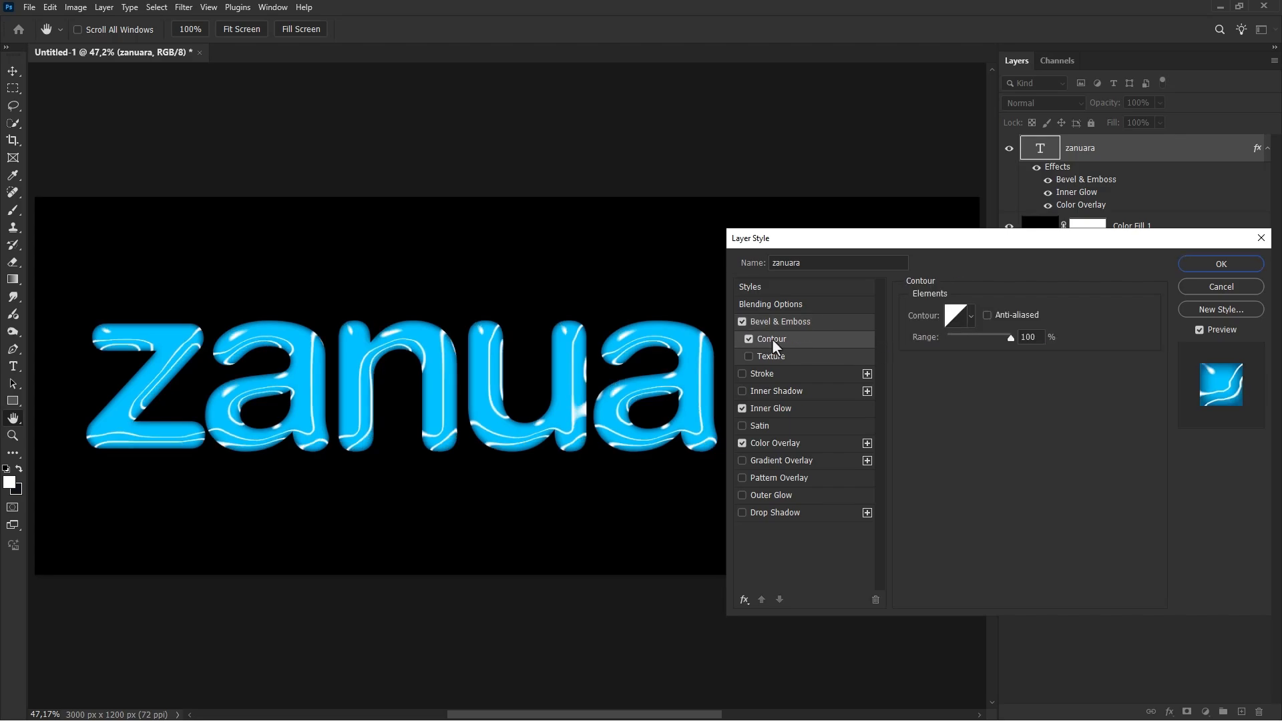
pyautogui.click(971, 320)
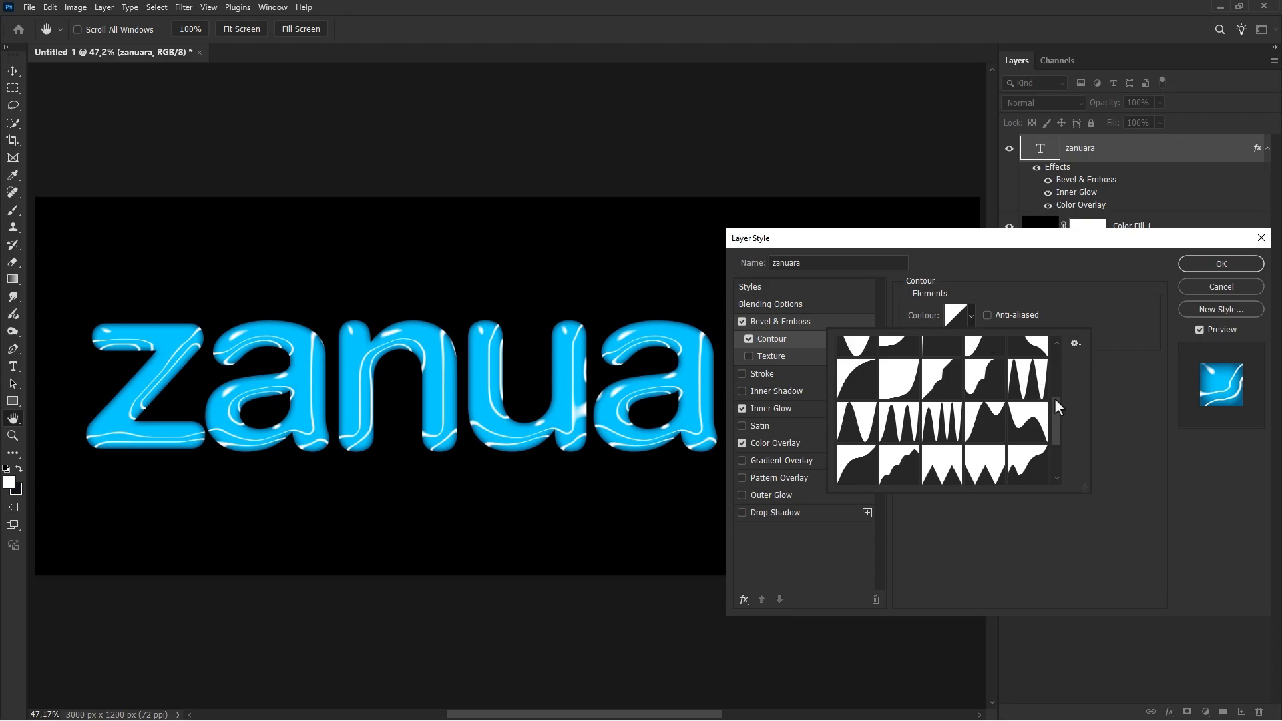
pyautogui.scroll(-2, 1060, 419)
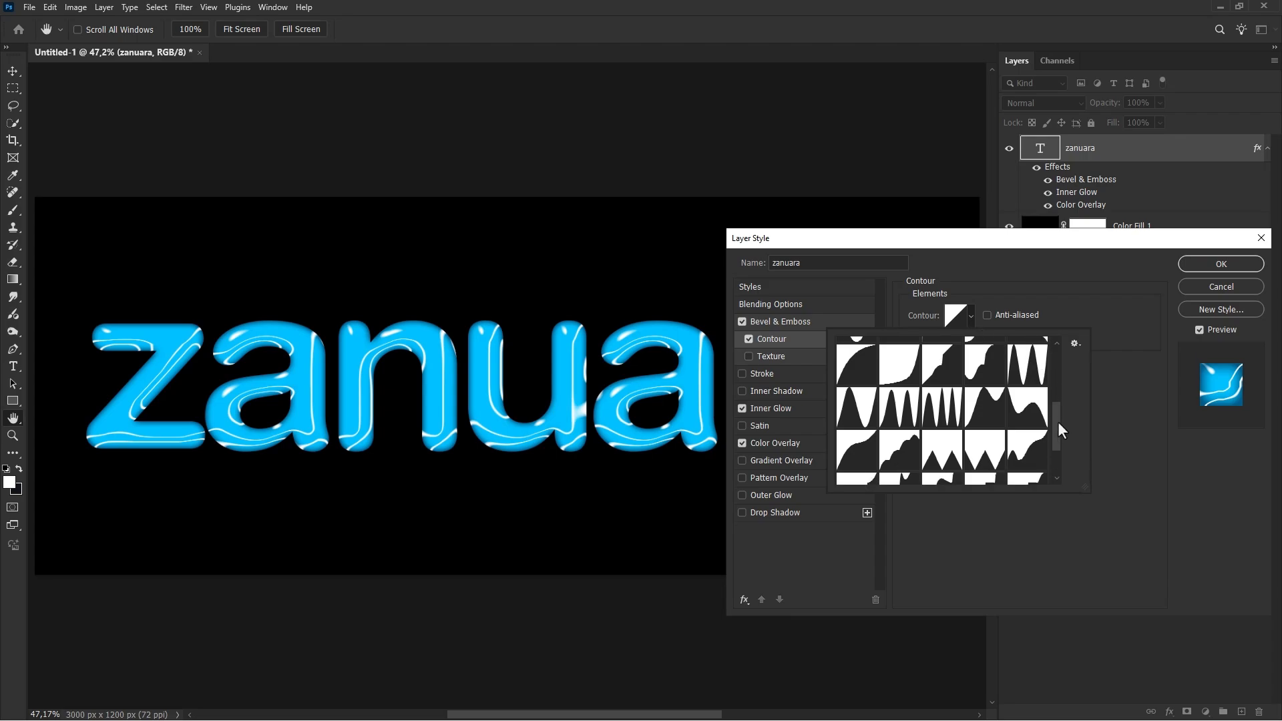
pyautogui.click(1026, 439)
pyautogui.click(1122, 426)
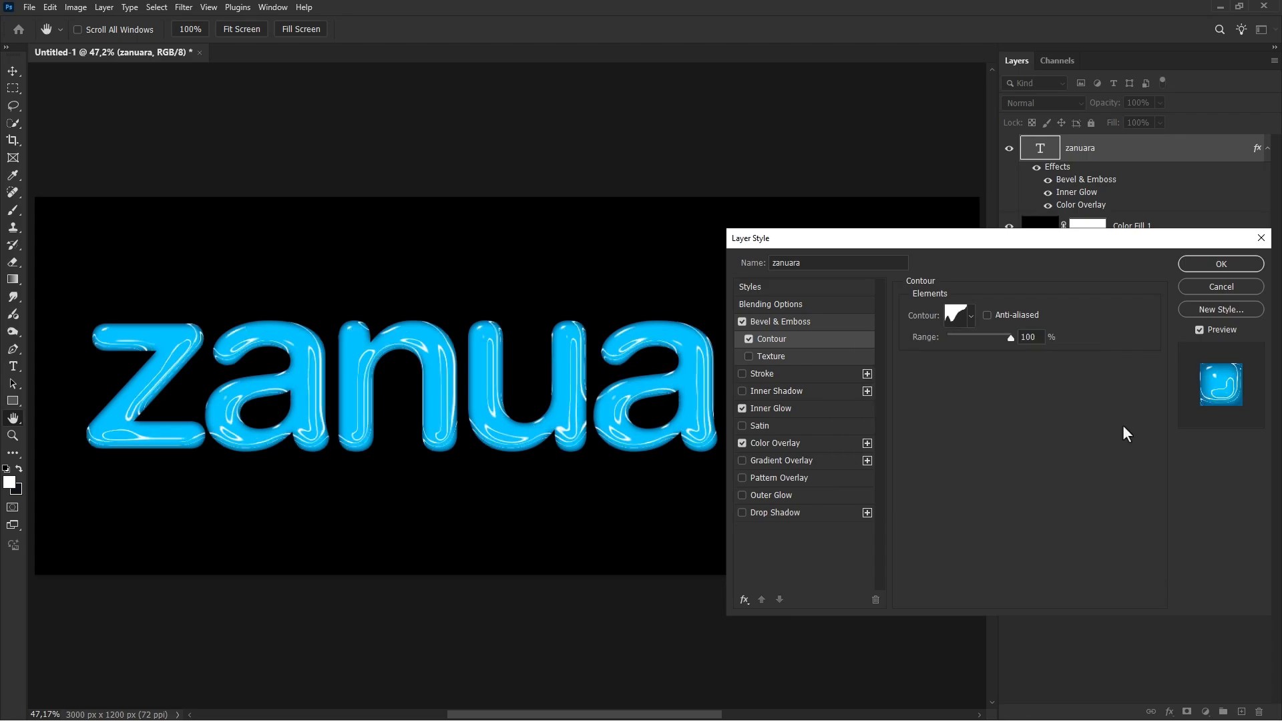
pyautogui.click(1196, 328)
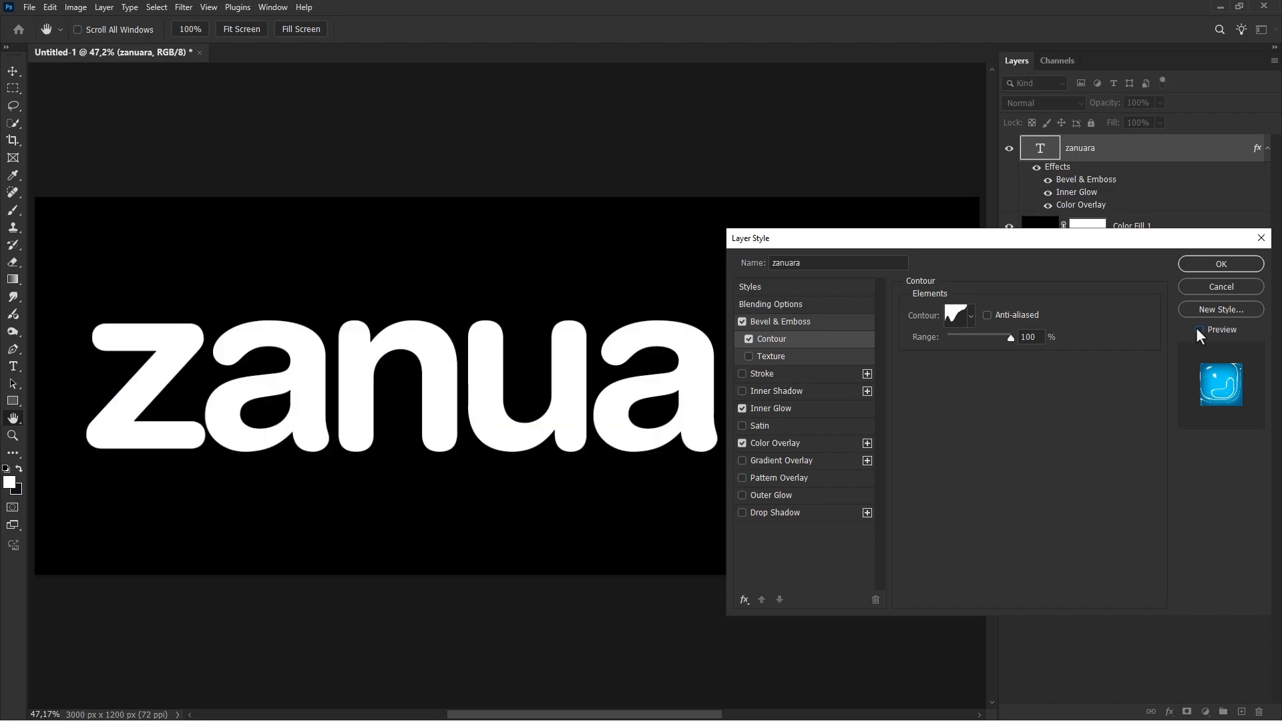
pyautogui.click(1196, 328)
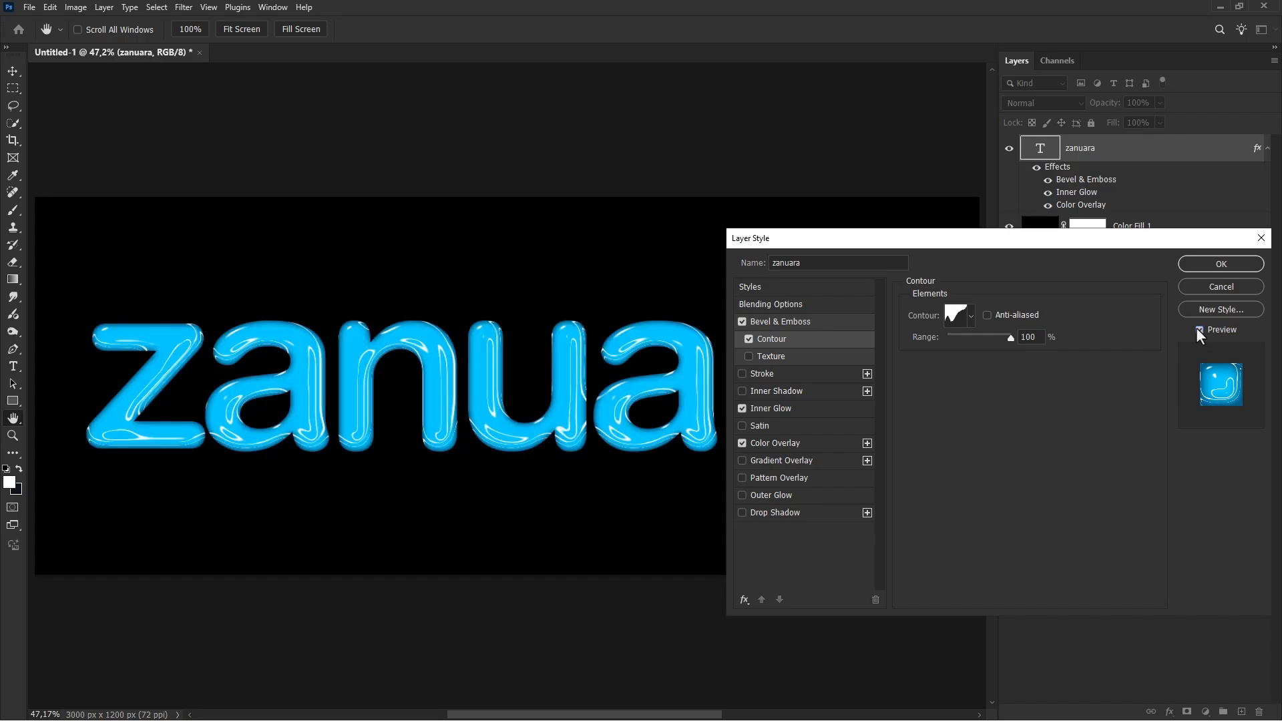
pyautogui.click(1209, 264)
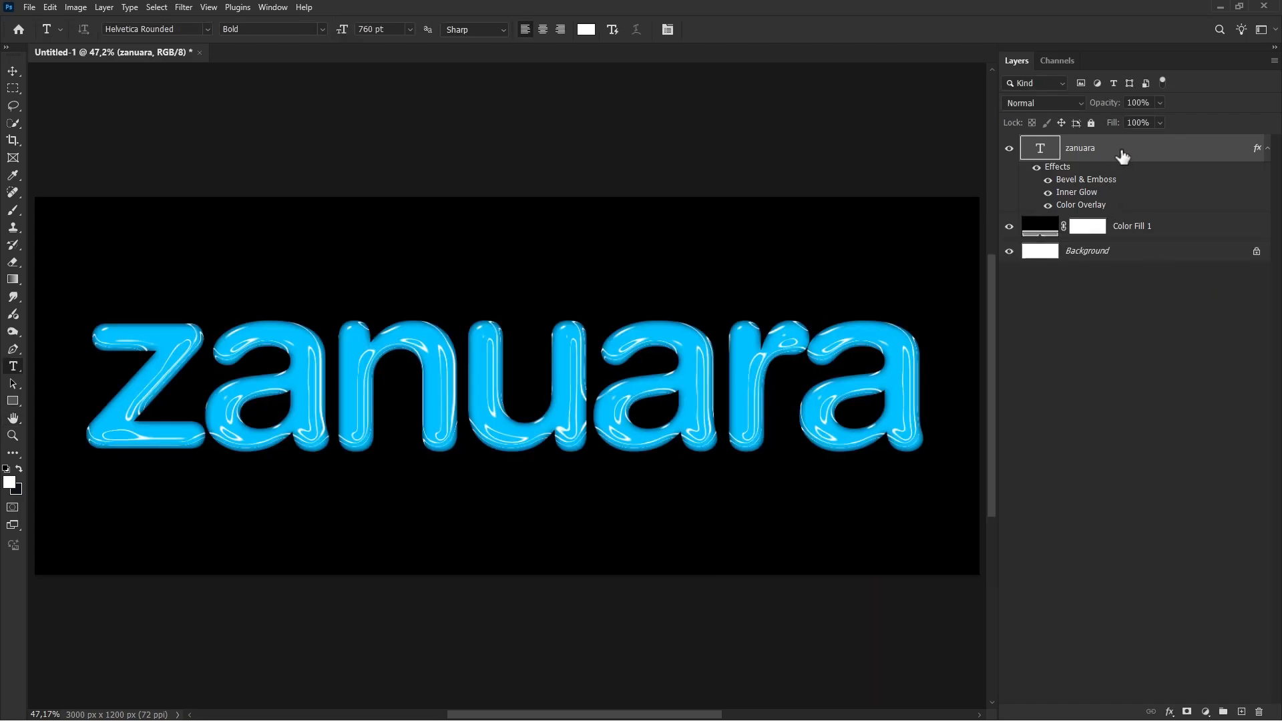
# Step: Duplicate the zanuara text layer and rasterize the layer style of the original layer underneath
pyautogui.hotkey('ctrl', 'j')
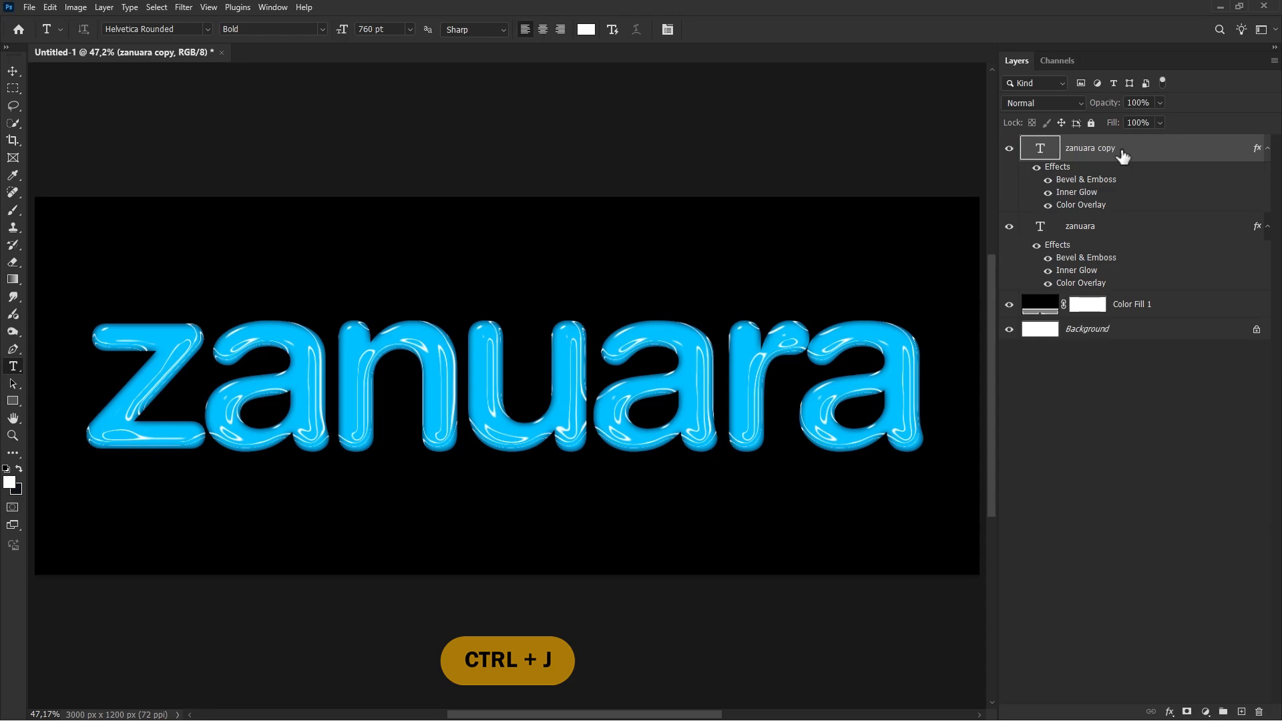
pyautogui.click(1113, 237)
pyautogui.rightClick(1116, 231)
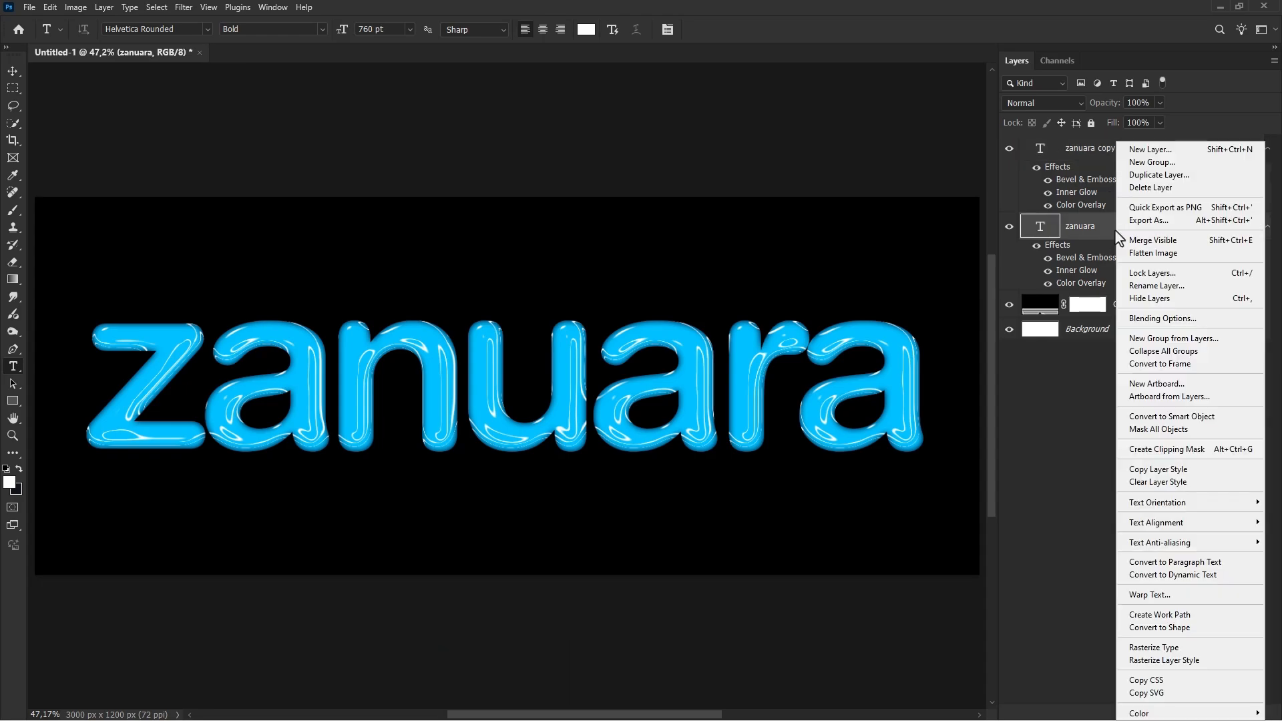
pyautogui.click(1163, 657)
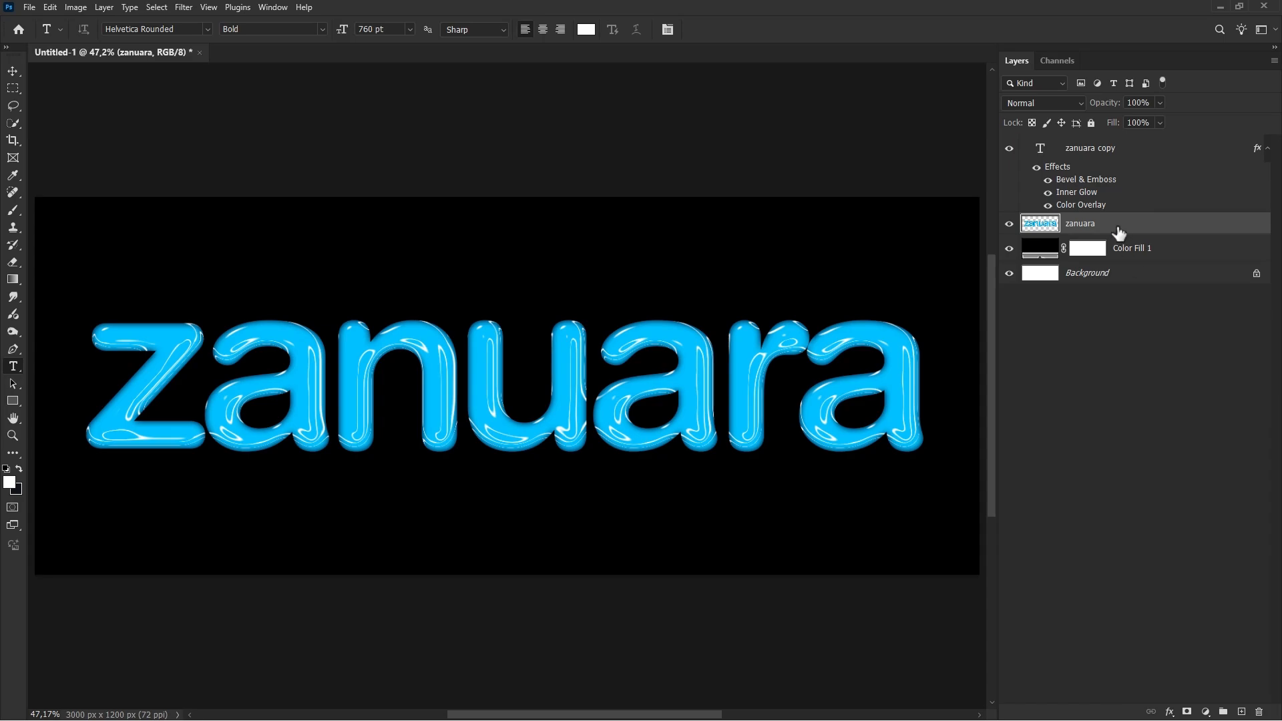
# Step: Add a white outside Stroke of 35 px to the rasterized zanuara layer
pyautogui.rightClick(1102, 229)
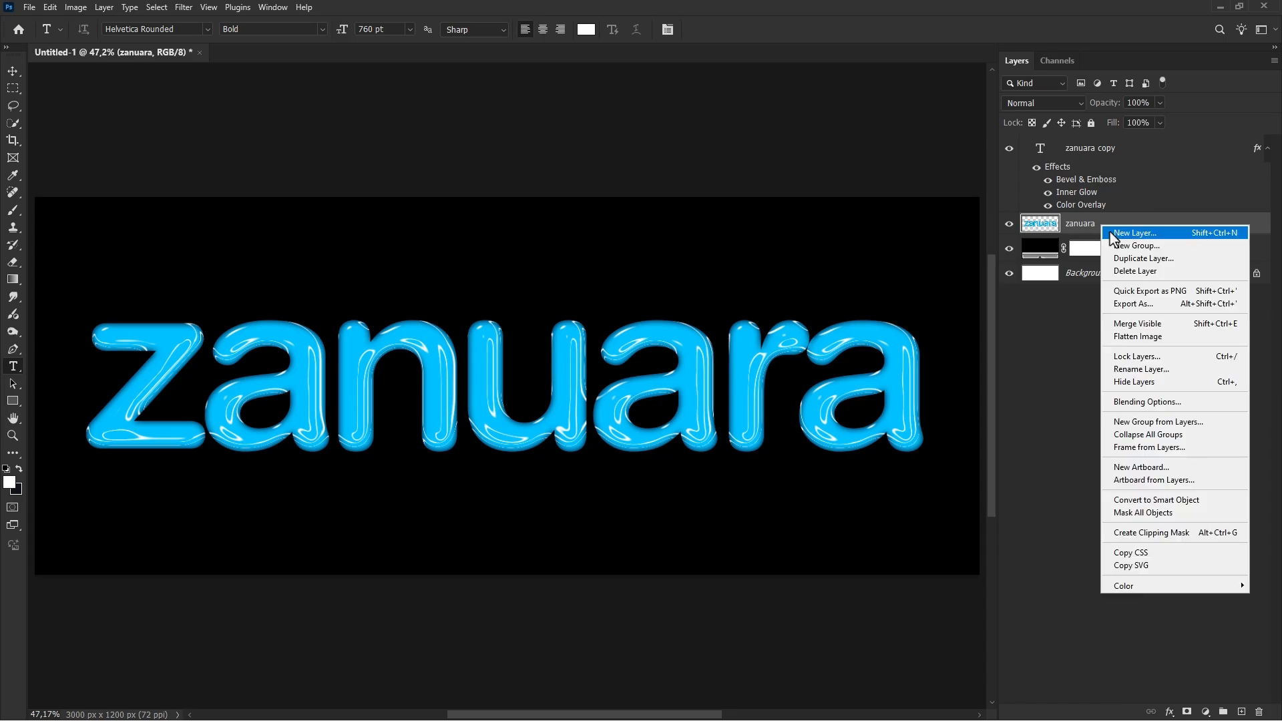
pyautogui.click(1140, 403)
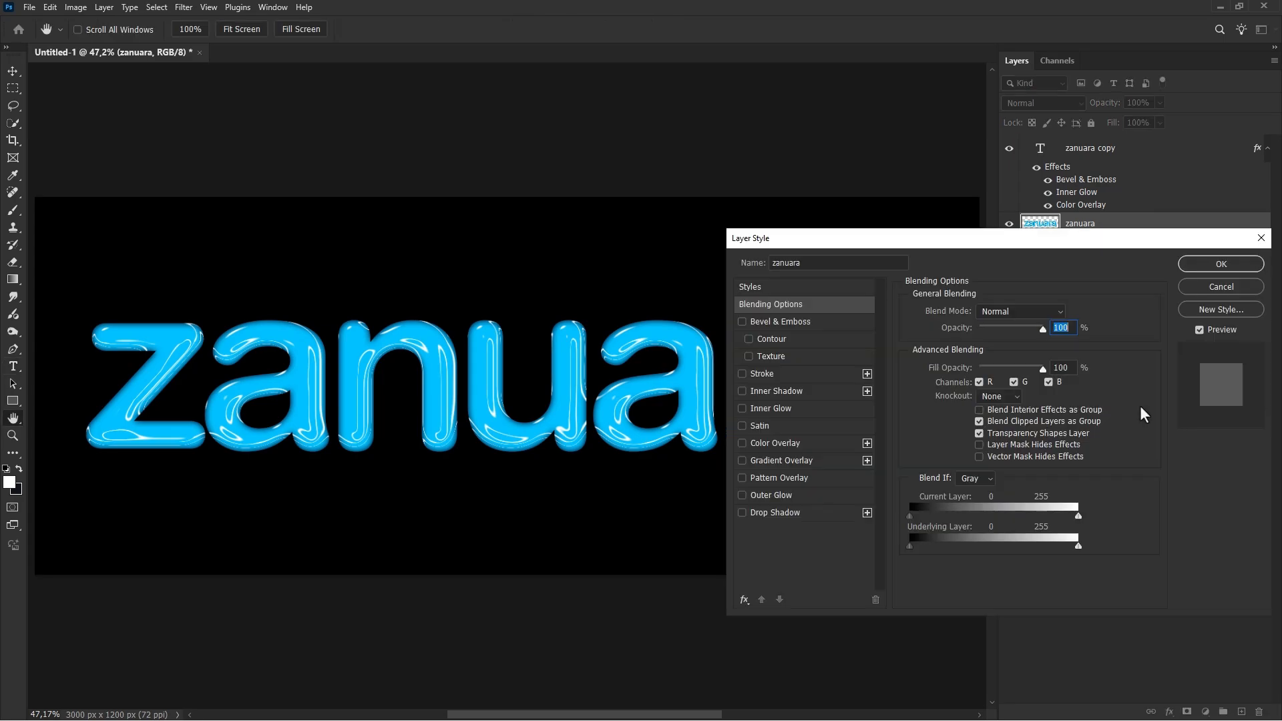
pyautogui.click(749, 374)
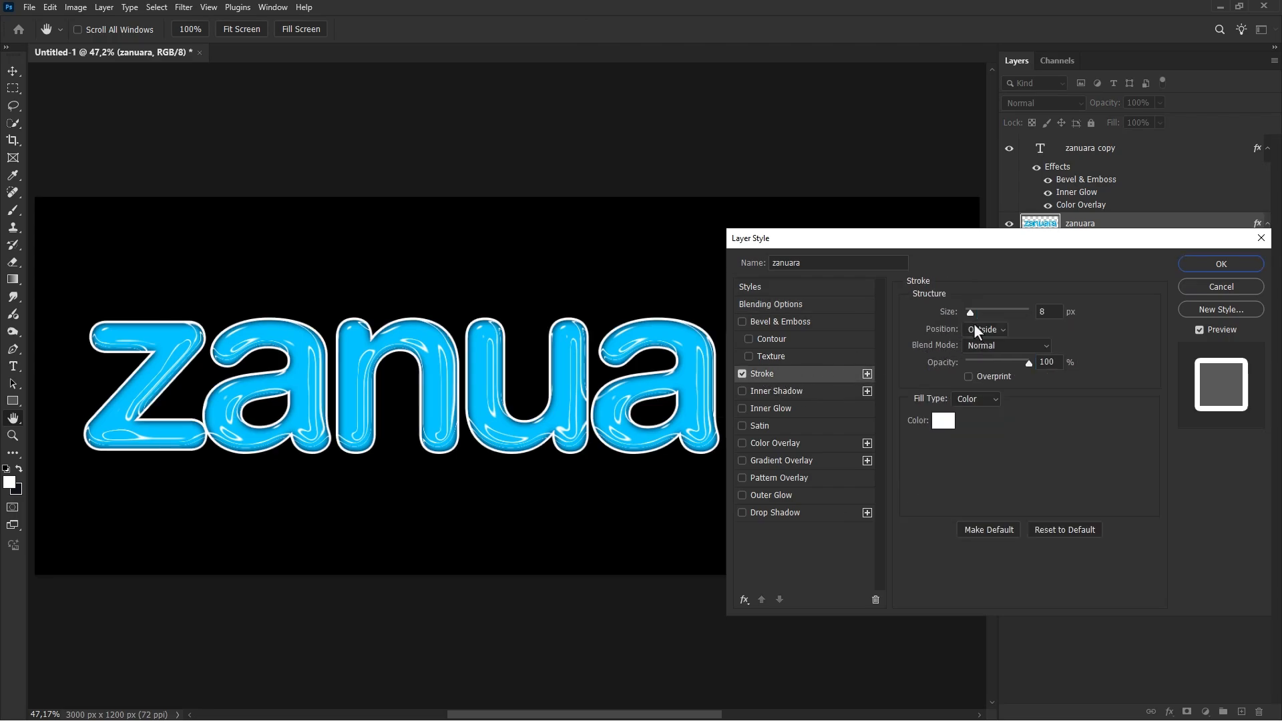
pyautogui.moveTo(972, 314); pyautogui.dragTo(977, 315)
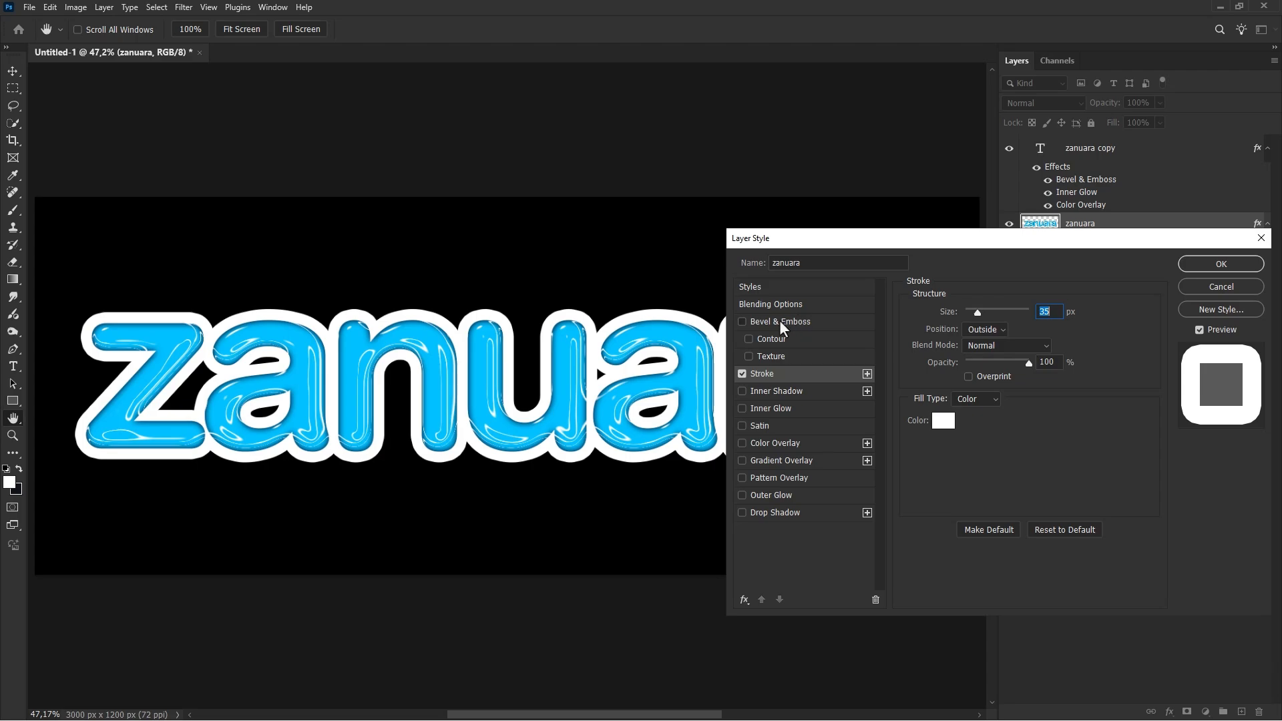
# Step: Add Bevel & Emboss to the rasterized layer using the Stroke Emboss style and 49% shadow opacity
pyautogui.click(779, 321)
pyautogui.click(1001, 312)
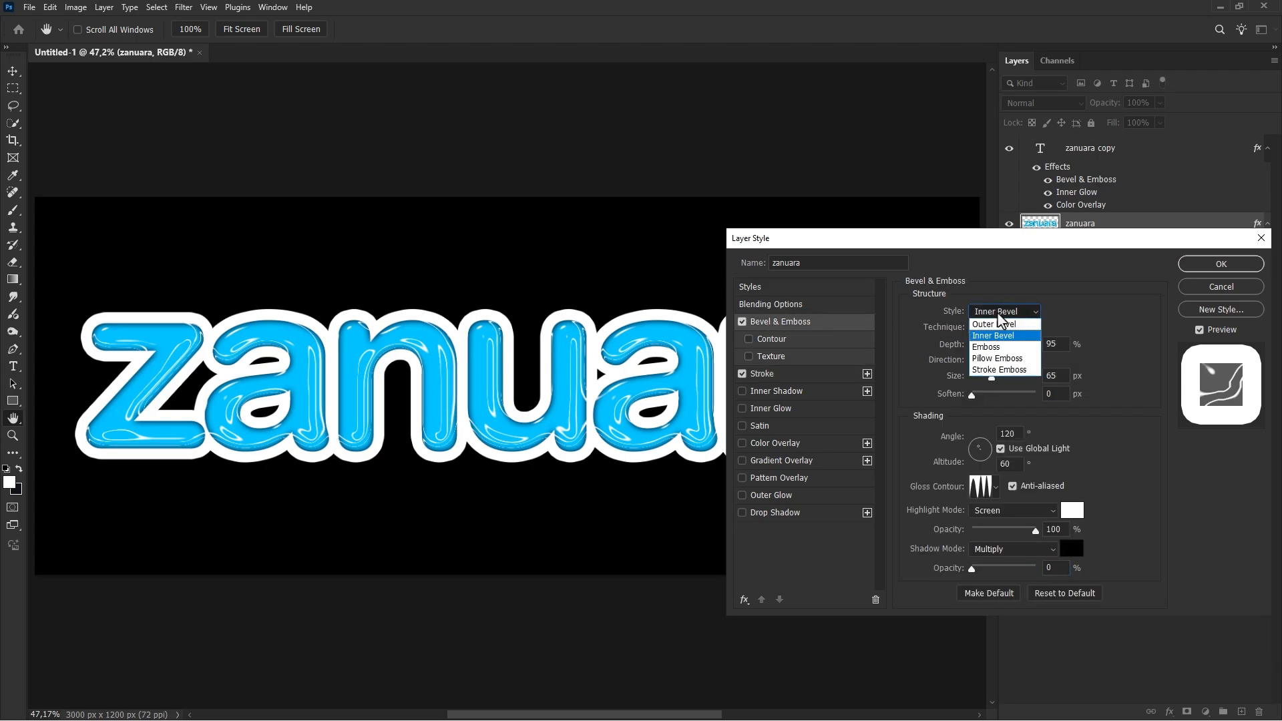
pyautogui.click(1003, 370)
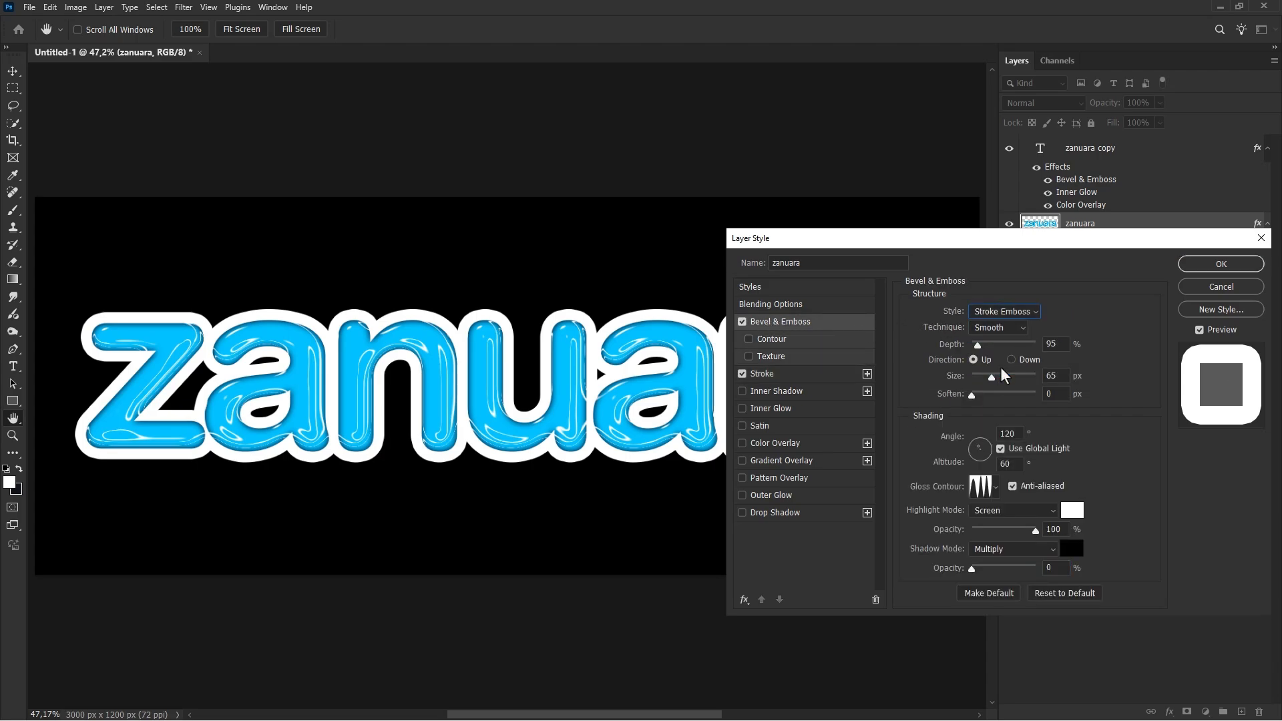
pyautogui.moveTo(971, 569); pyautogui.dragTo(1003, 571)
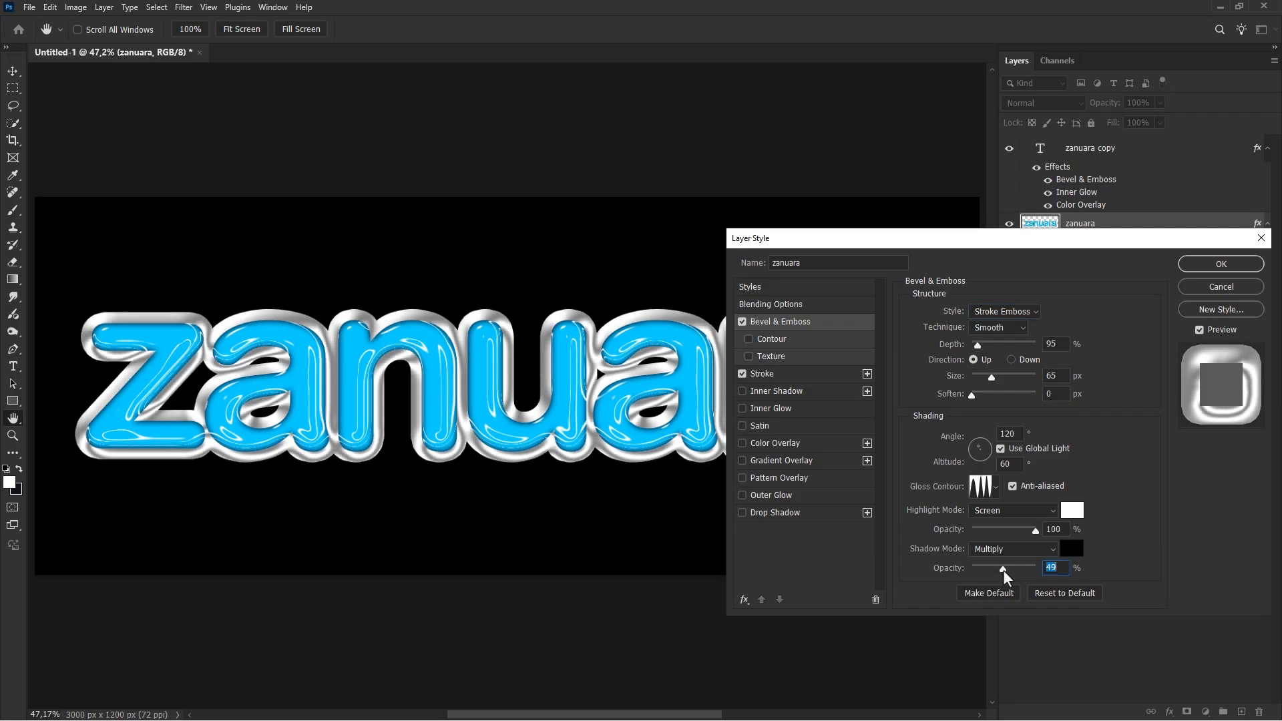
# Step: Give the stroke bevel the gloss contour that dips once before rising, set 38 px size and 84% depth, and increase the soften
pyautogui.click(996, 486)
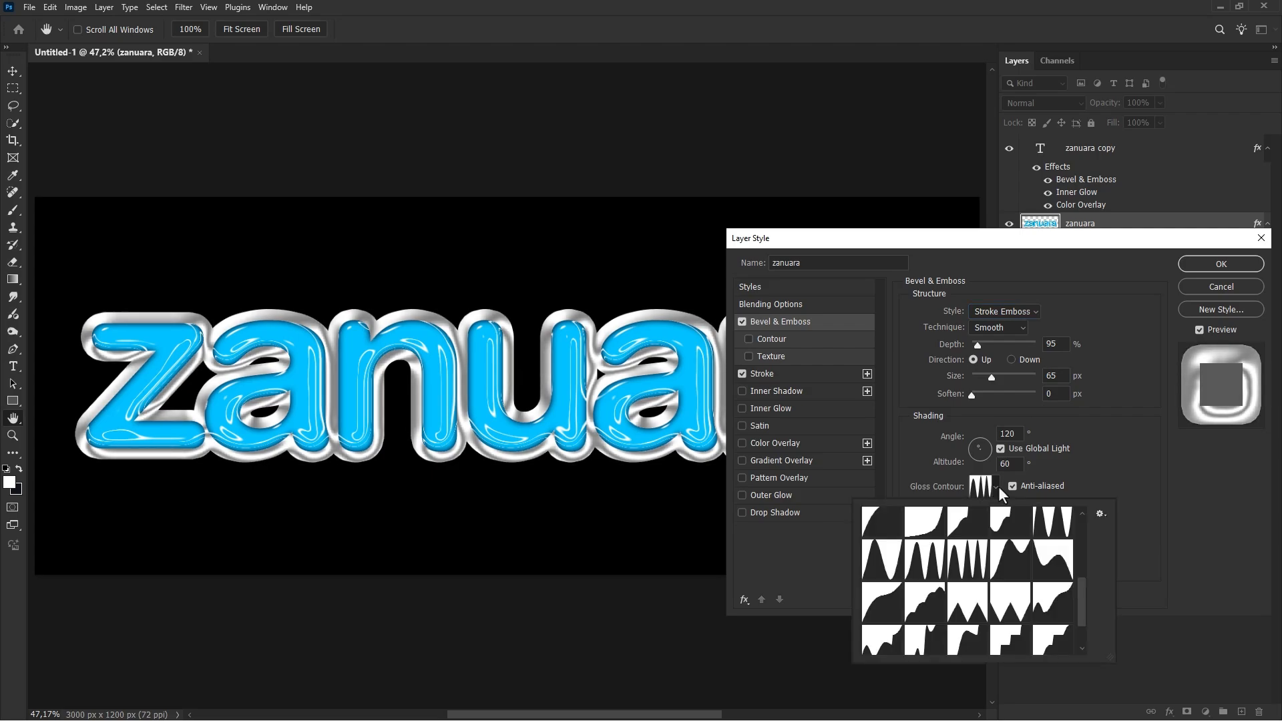
pyautogui.click(1054, 607)
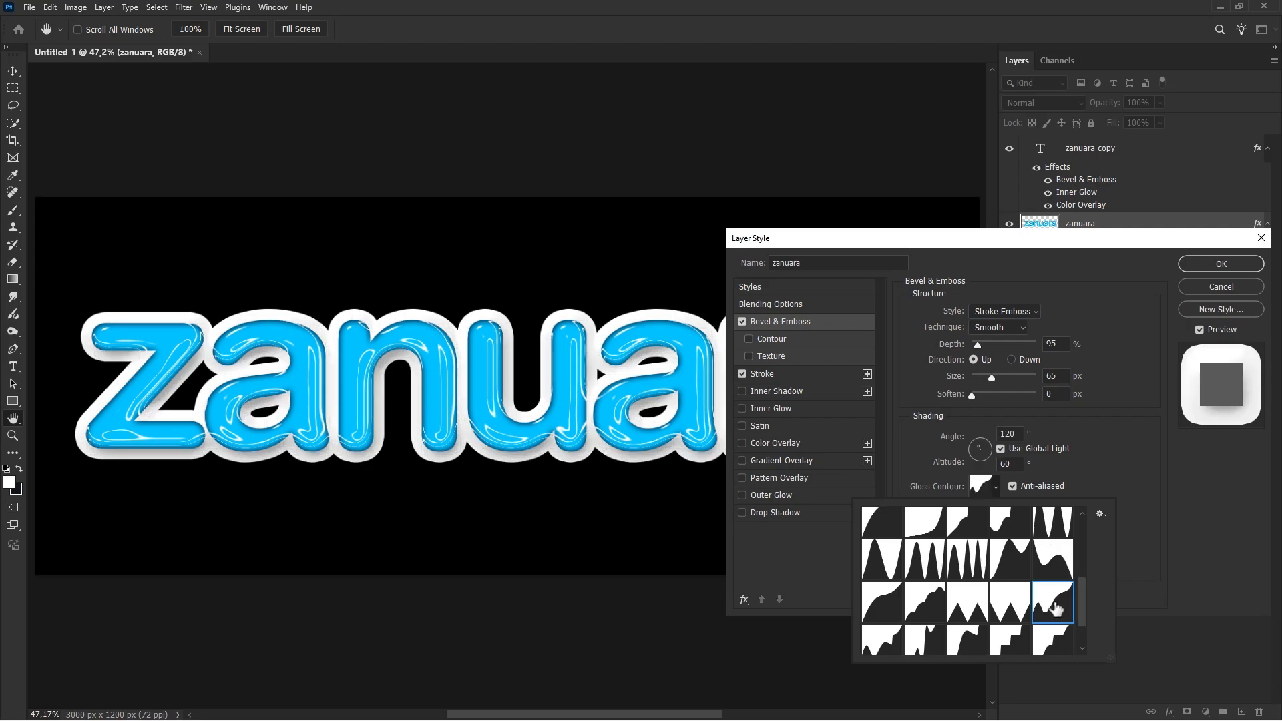
pyautogui.click(1149, 483)
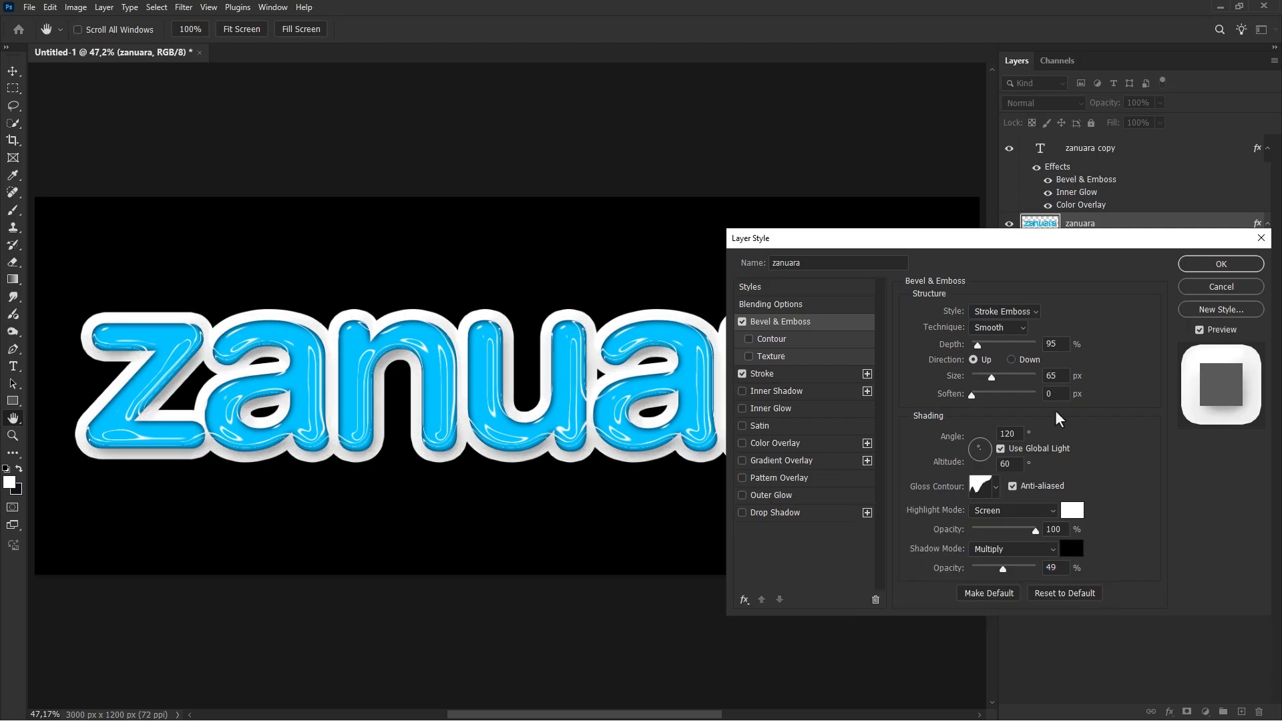
pyautogui.moveTo(992, 378); pyautogui.dragTo(977, 344)
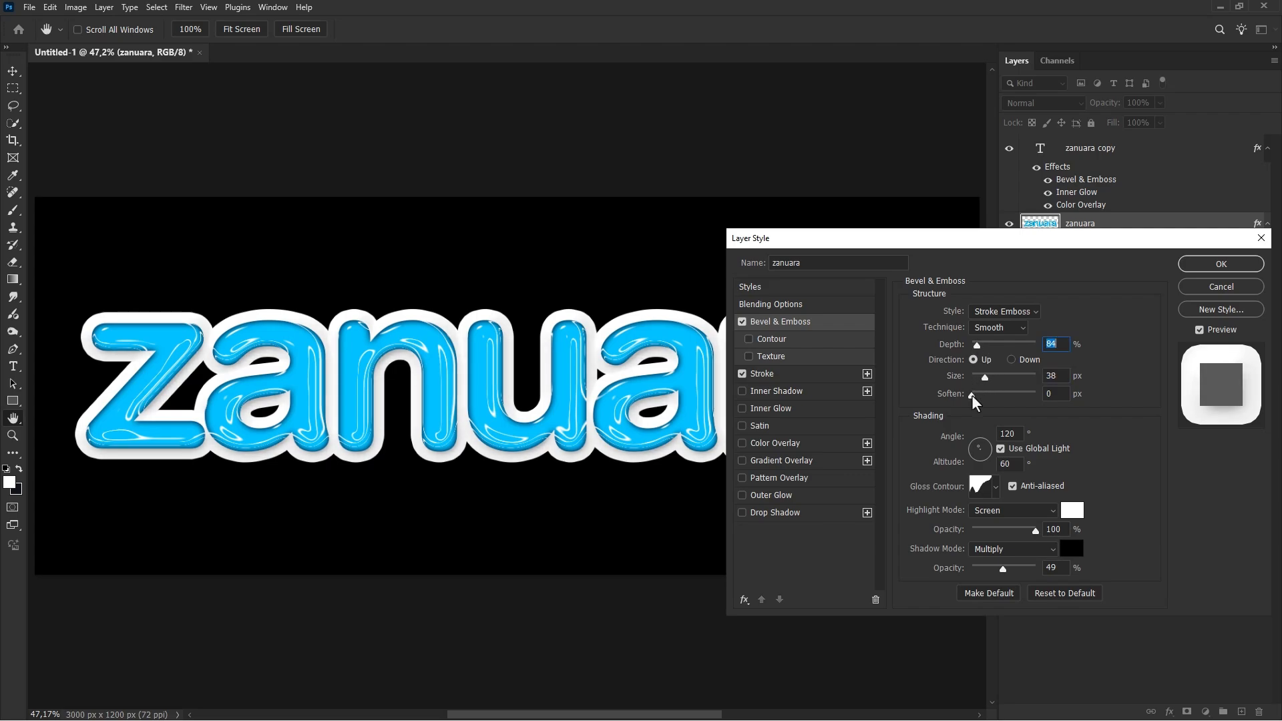
pyautogui.moveTo(972, 397); pyautogui.dragTo(990, 399)
pyautogui.click(741, 322)
pyautogui.click(741, 322)
# Step: Enable Contour for the stroke bevel with the deep concave curve preset at 50% range, compare it on and off, and apply the style
pyautogui.click(766, 338)
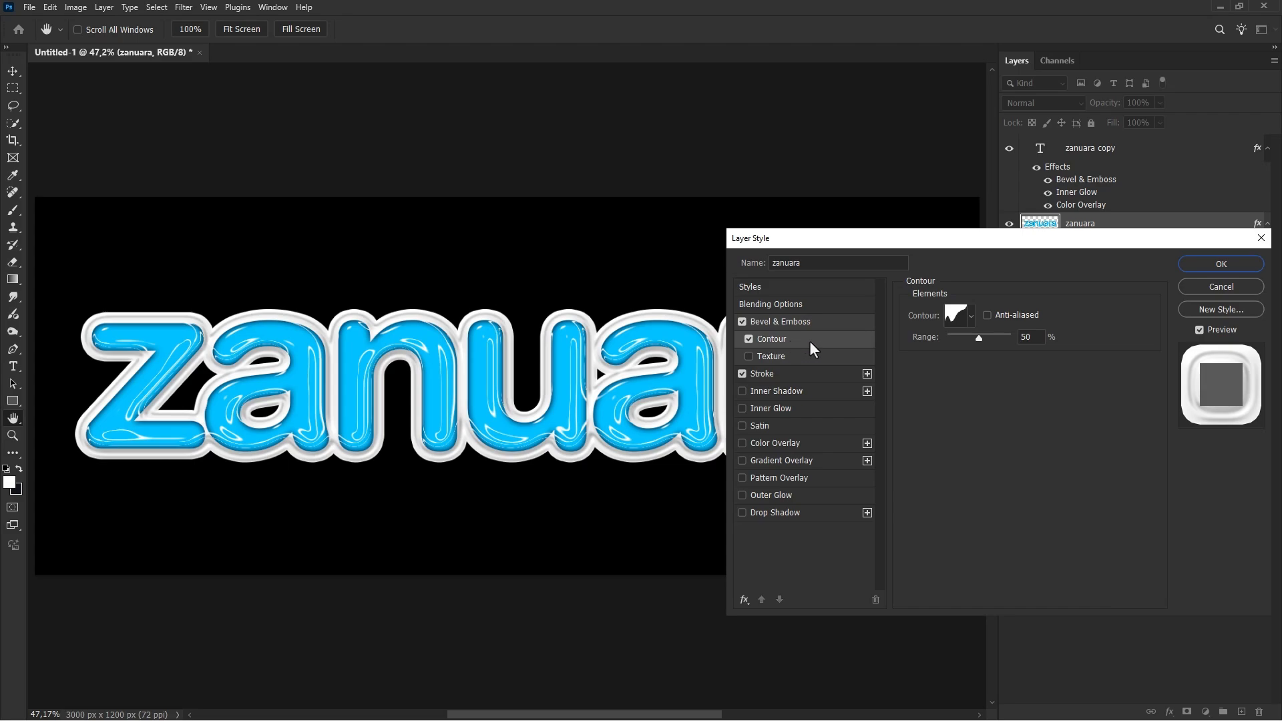
pyautogui.click(970, 316)
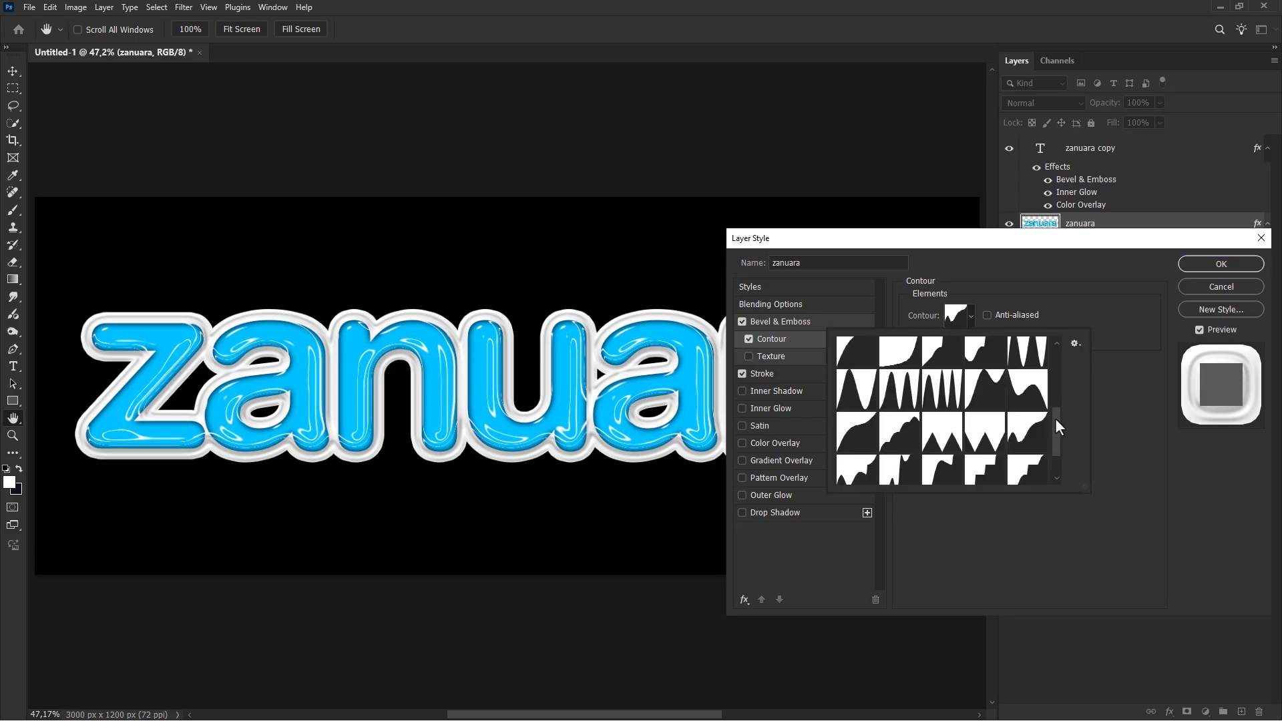
pyautogui.moveTo(1054, 417); pyautogui.dragTo(1059, 349)
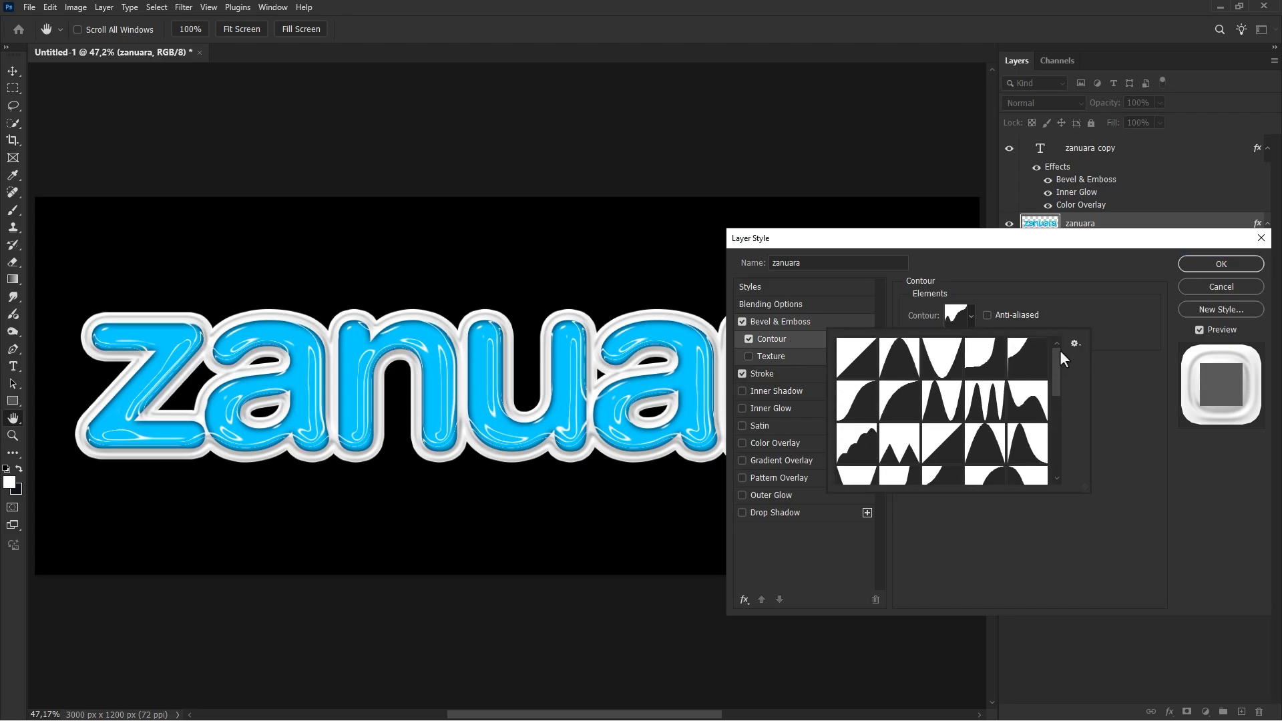
pyautogui.click(988, 361)
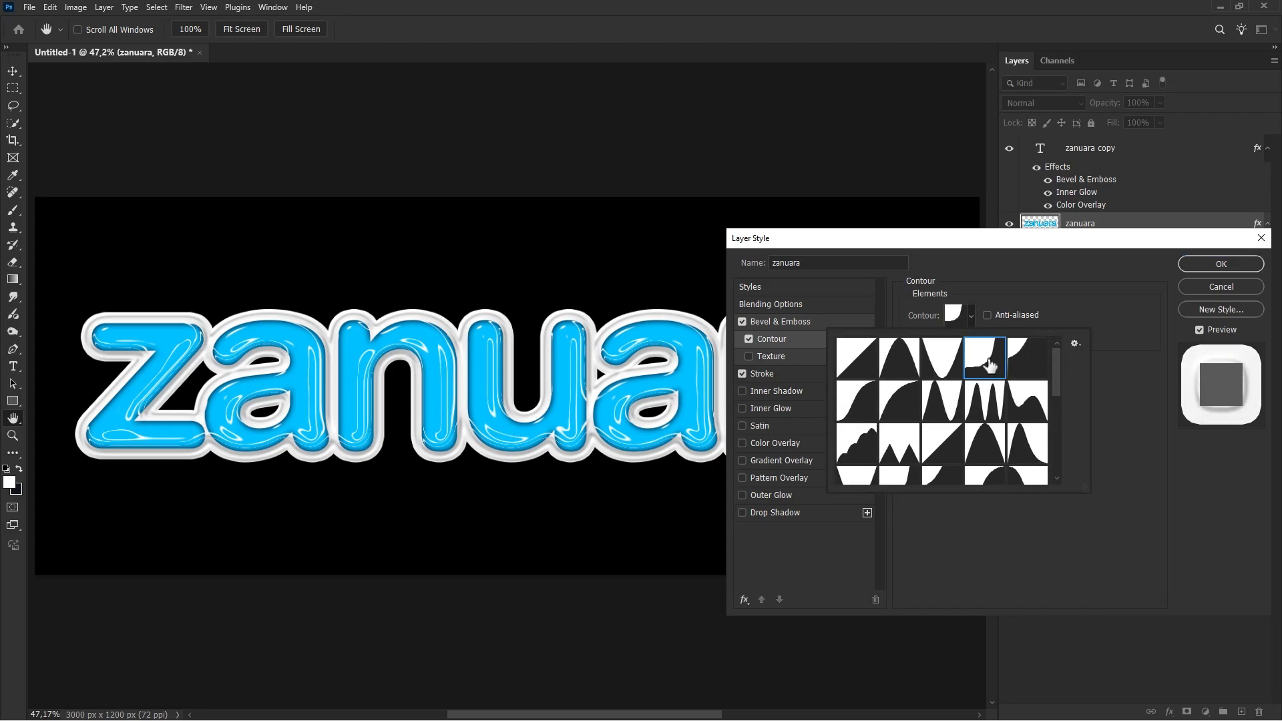
pyautogui.click(1018, 298)
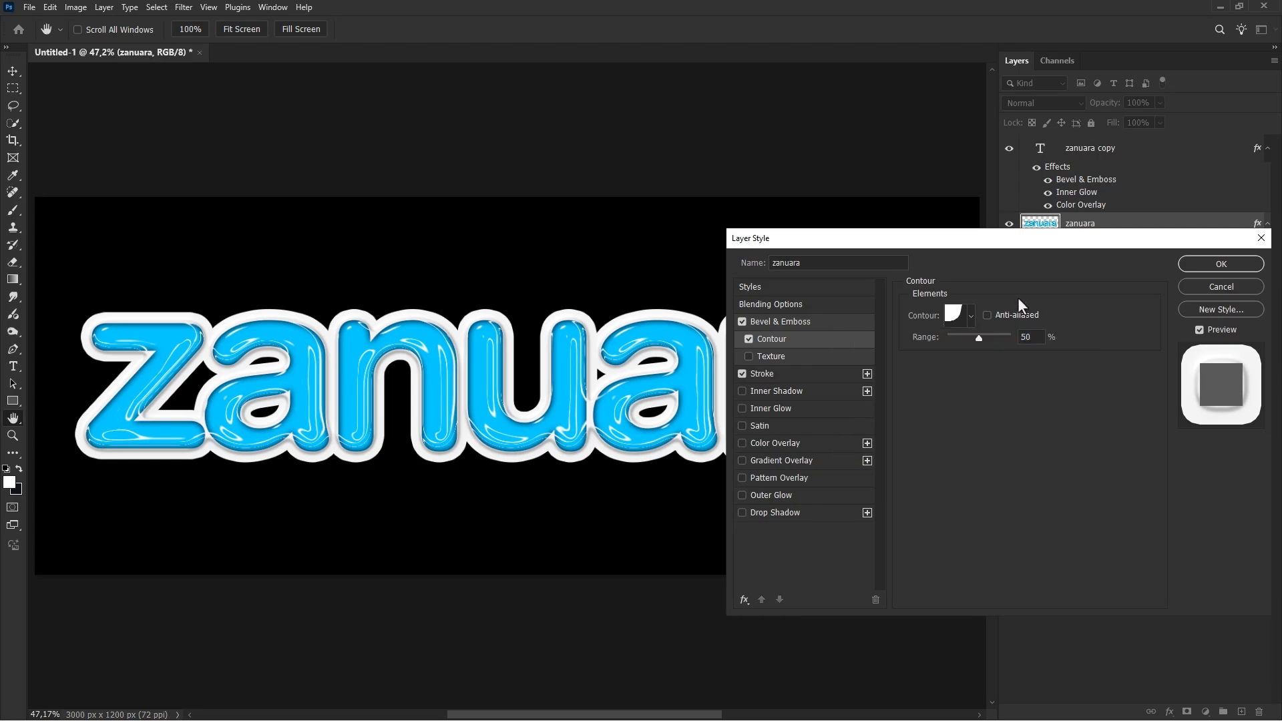
pyautogui.click(750, 337)
pyautogui.click(751, 337)
pyautogui.click(1209, 263)
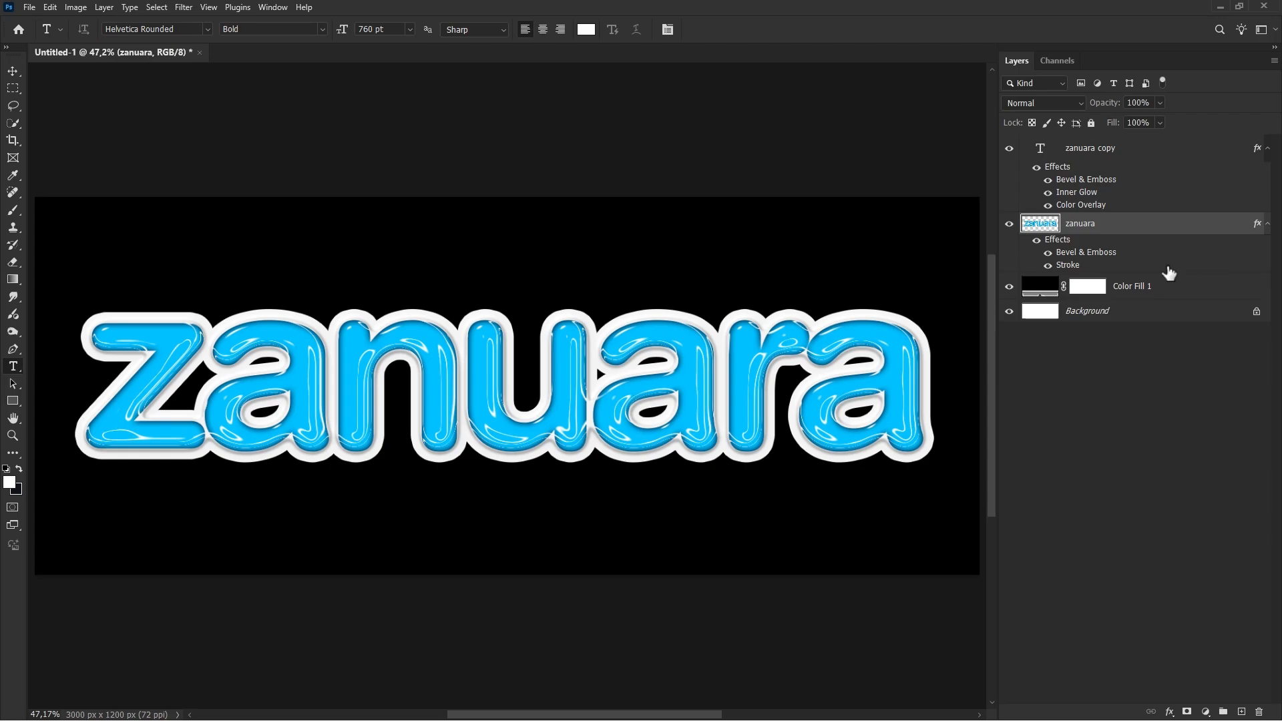
# Step: Examine the outlined text on white with Color Fill 1 temporarily hidden, and inspect the glossy letters up close on black
pyautogui.click(1009, 293)
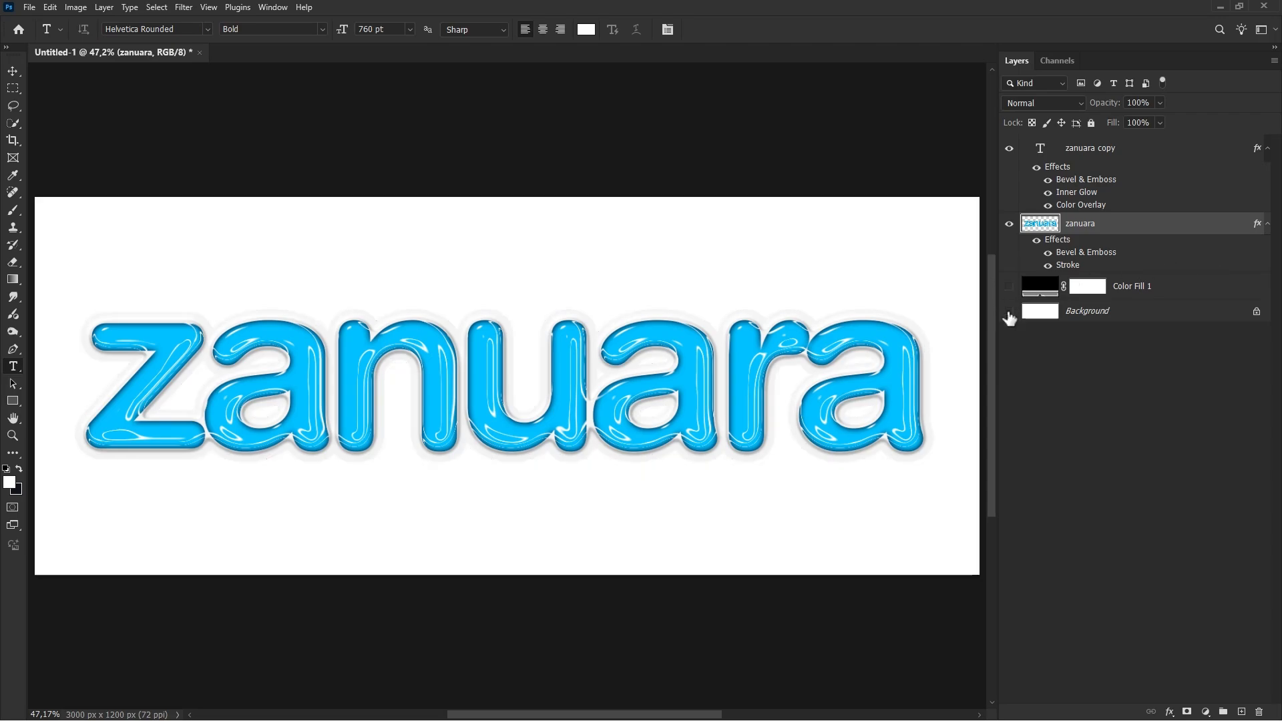
pyautogui.click(1008, 313)
pyautogui.click(1009, 312)
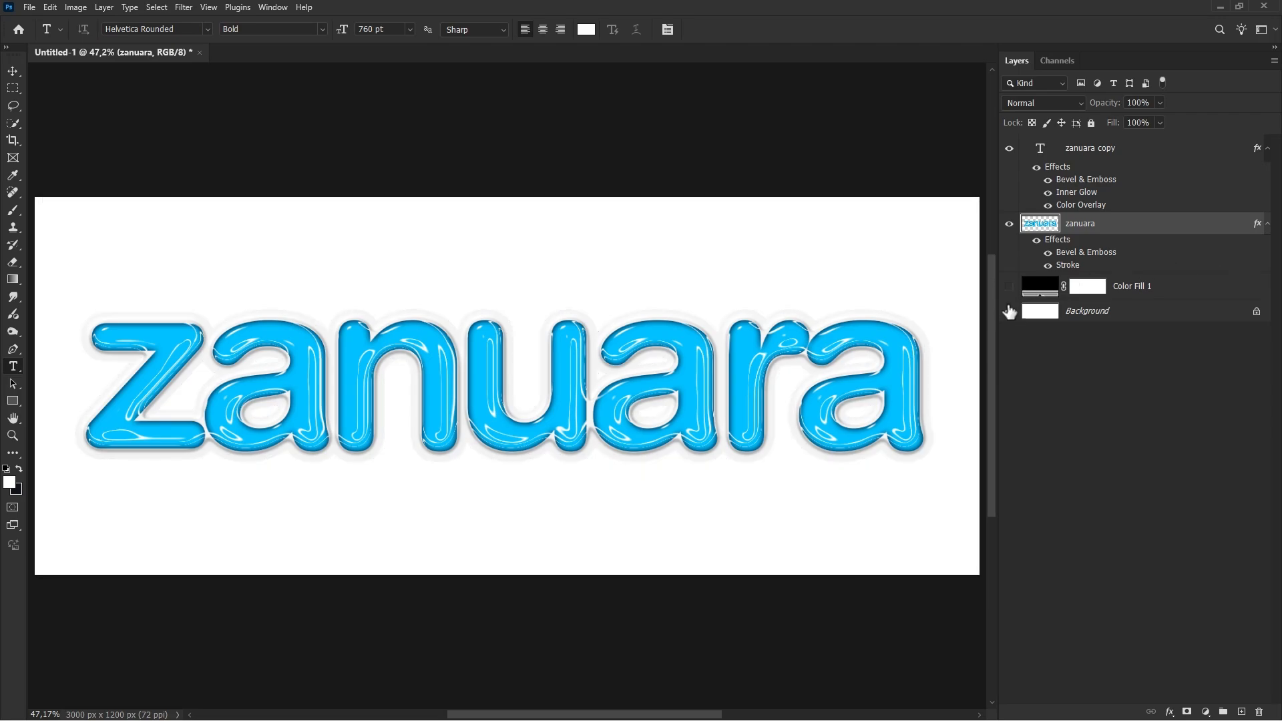
pyautogui.click(1009, 291)
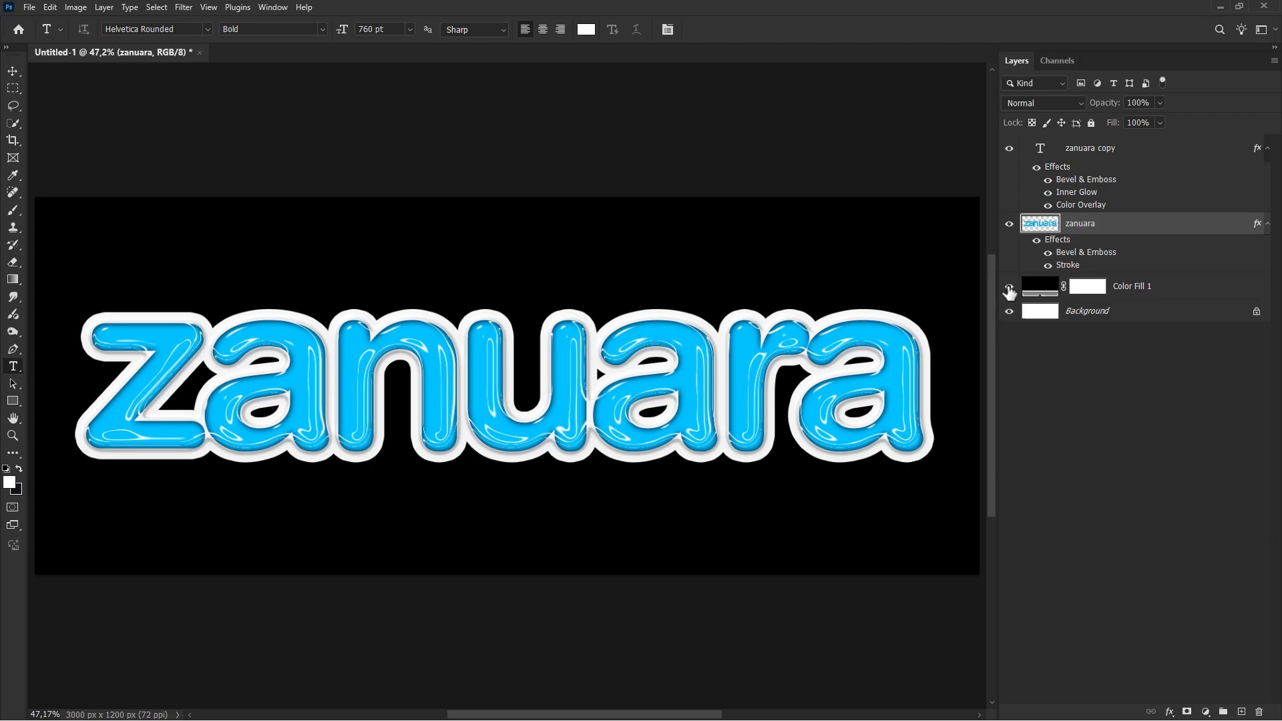
pyautogui.click(1136, 155)
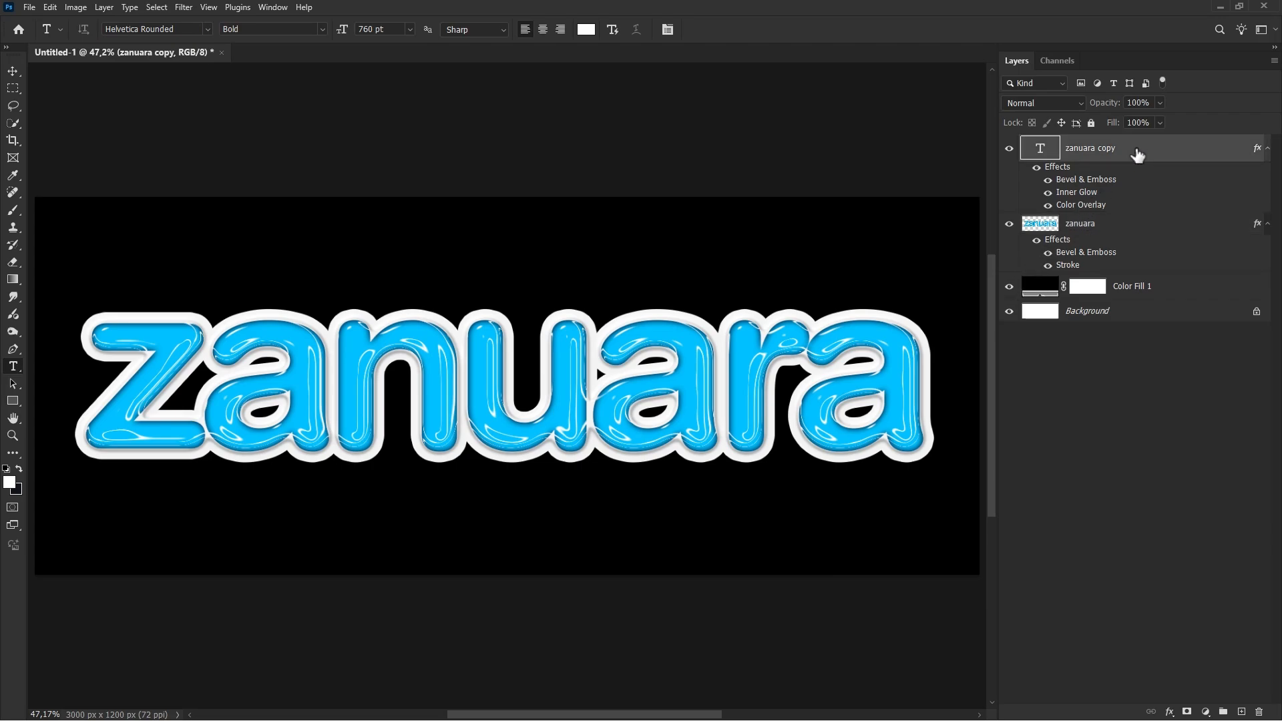
pyautogui.scroll(5, 534, 371)
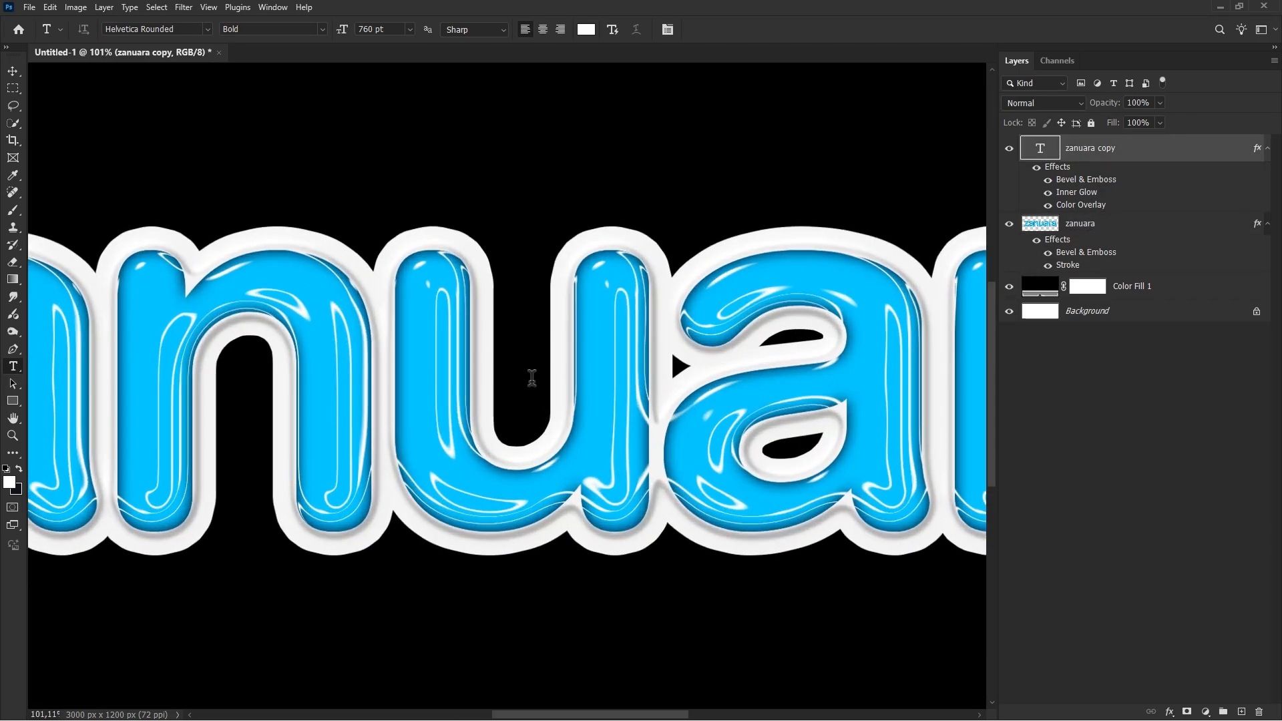
pyautogui.moveTo(538, 386); pyautogui.dragTo(1016, 366)
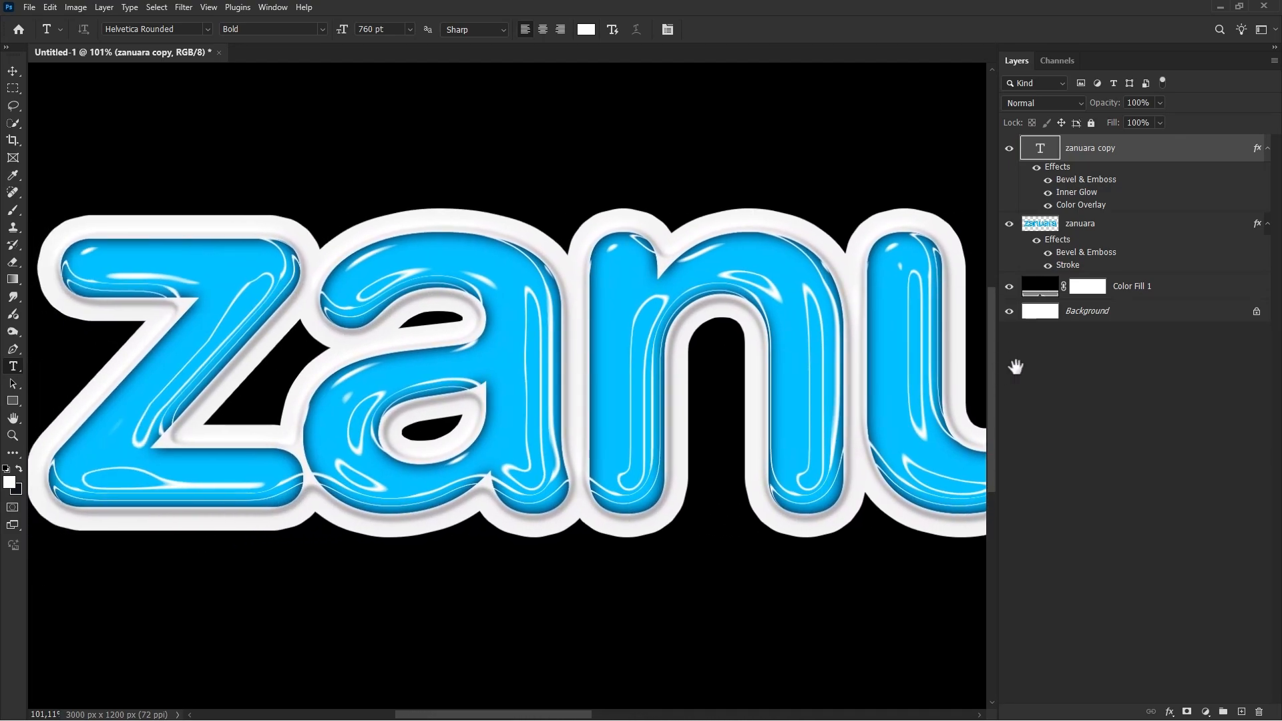
pyautogui.hotkey('ctrl', '0')
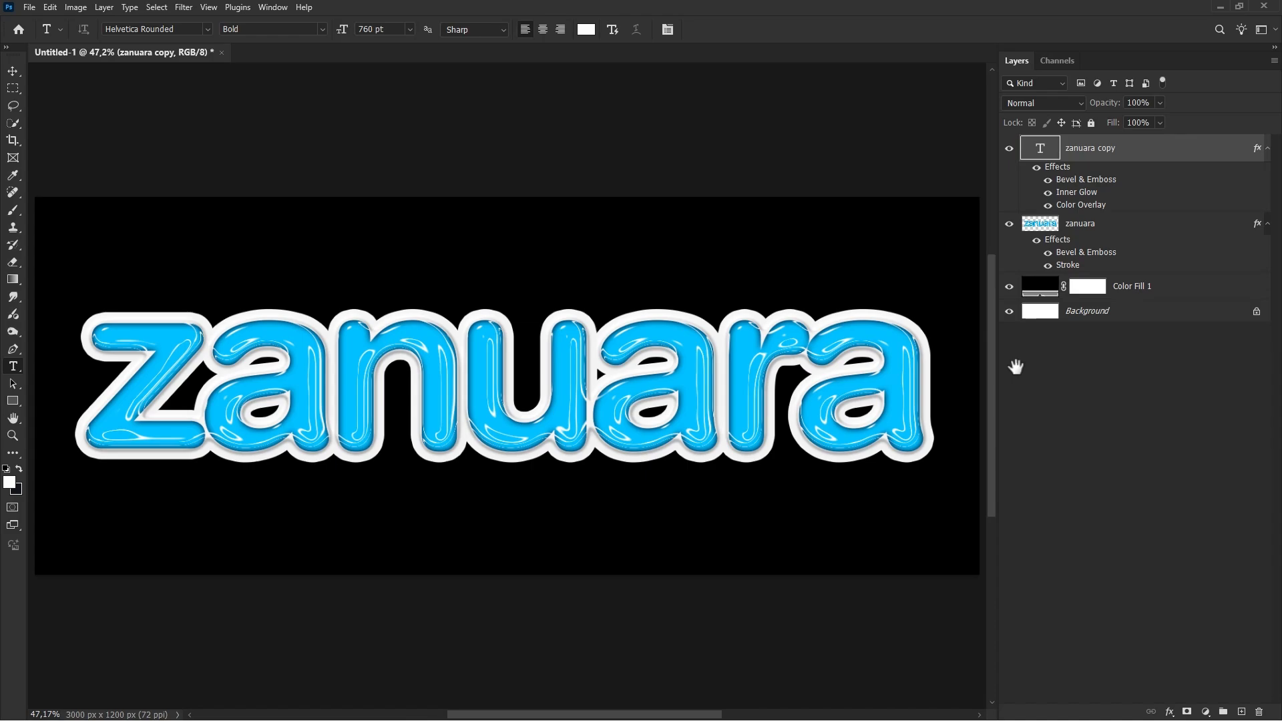